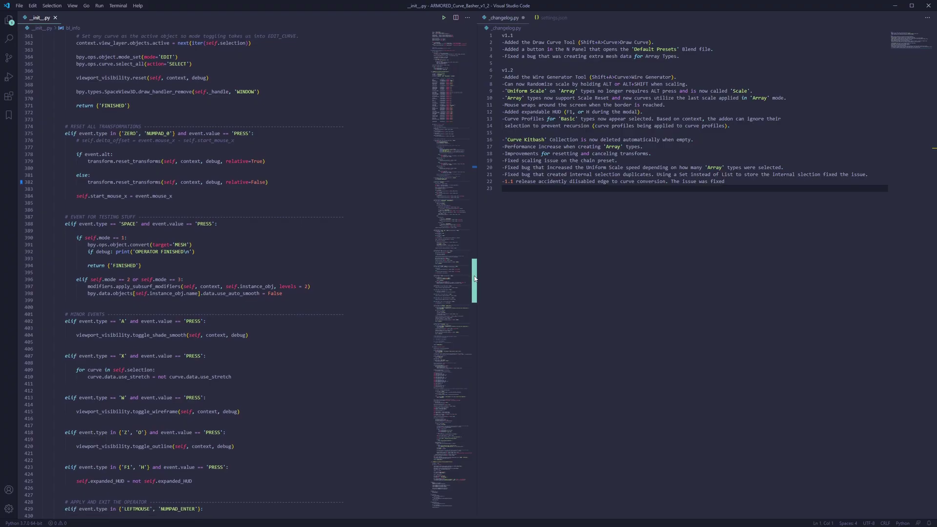
drag(474, 278, 475, 317)
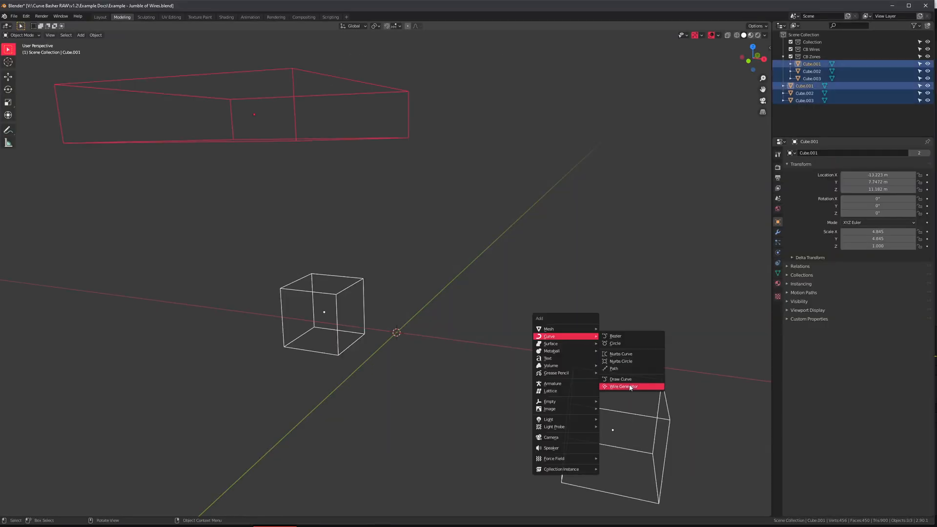
- Generate wires between the cages and turn them into thick tubes of varied sizes
click(634, 387)
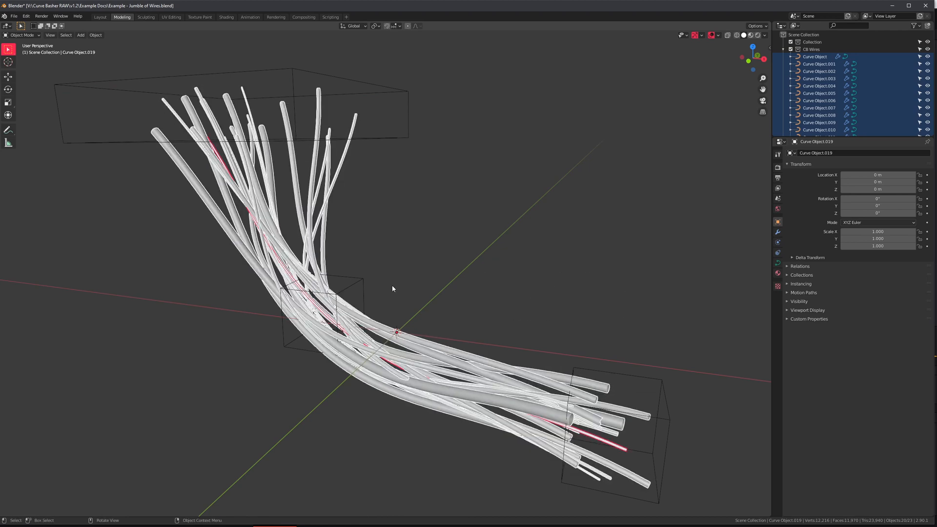
click(363, 308)
key(g)
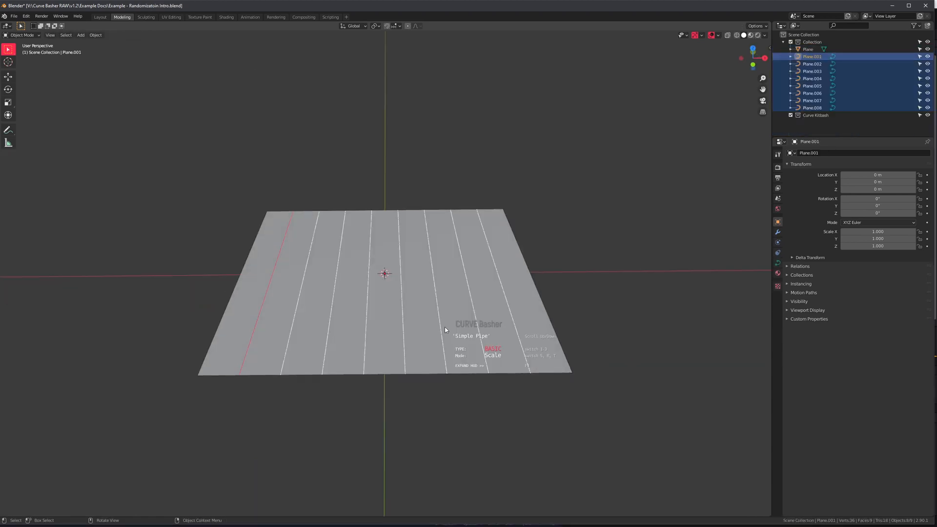
scroll(469, 329, up, 3)
scroll(478, 330, up, 3)
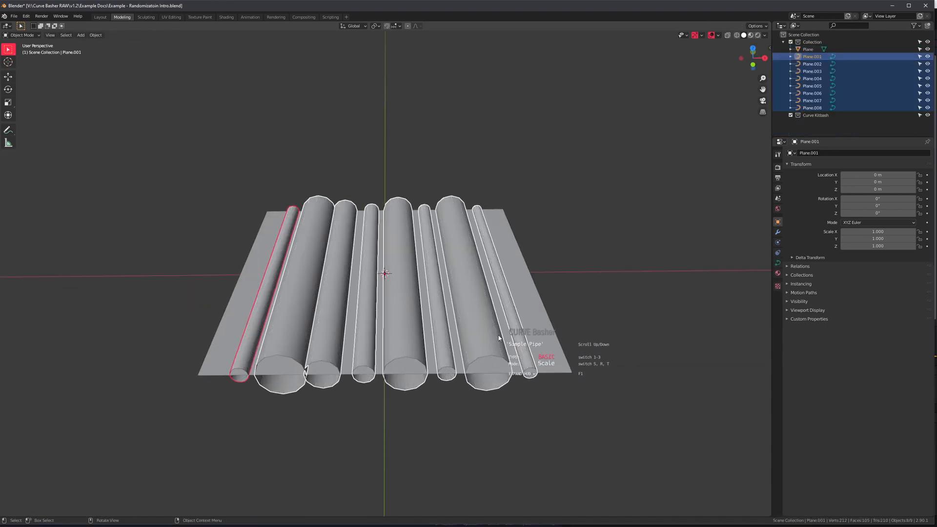
click(535, 310)
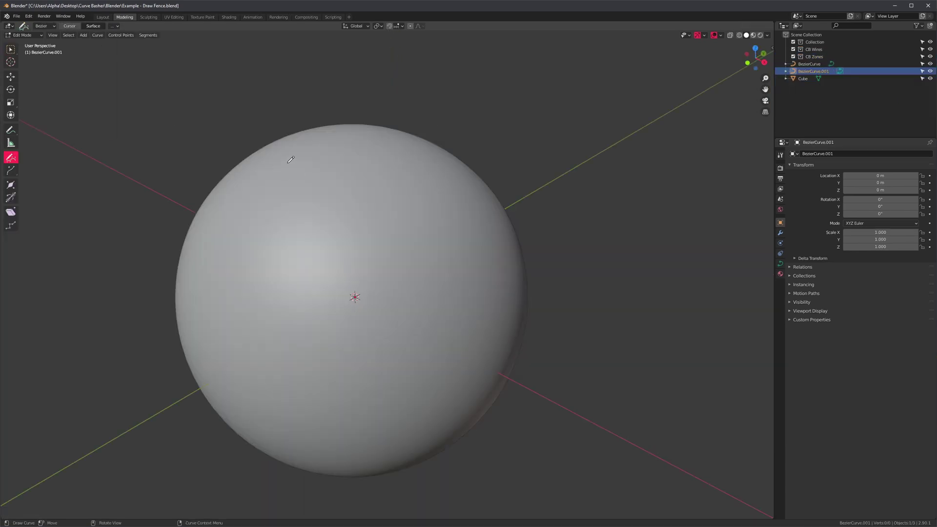
- Draw a curve across the sphere and expand the add-on's heads-up display
drag(287, 155, 447, 377)
scroll(461, 285, down, 1)
scroll(444, 317, down, 1)
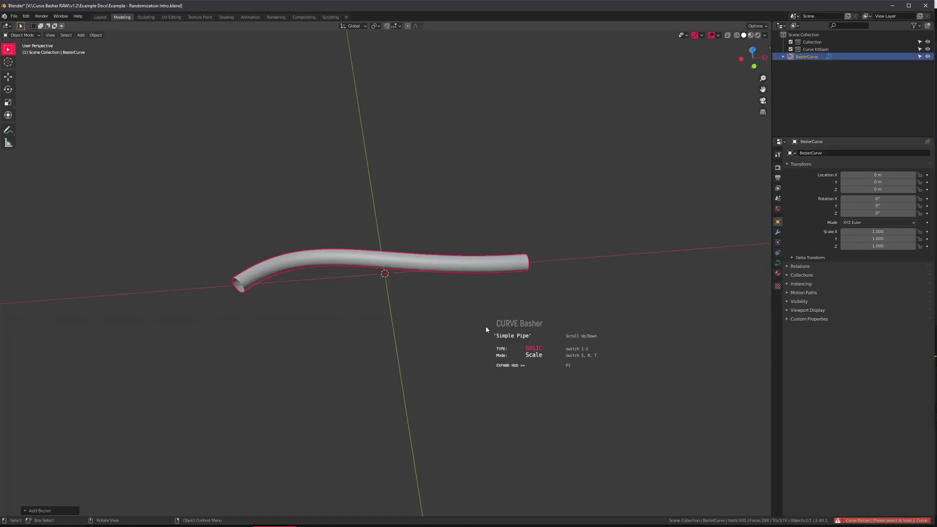
key(F1)
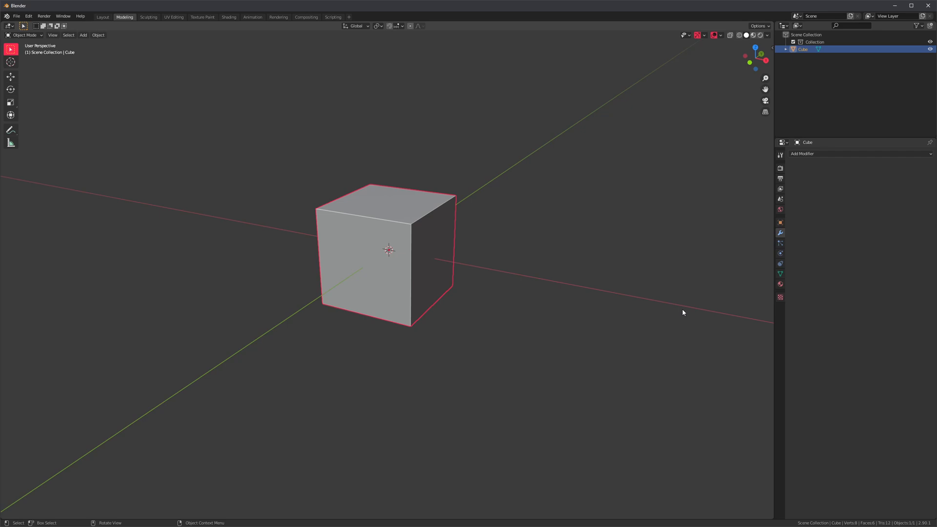
key(shift+a)
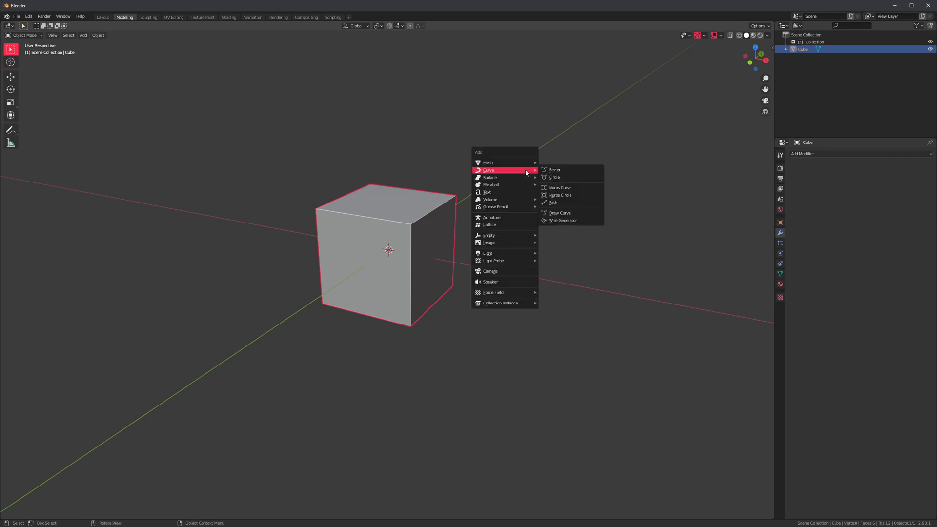
click(558, 221)
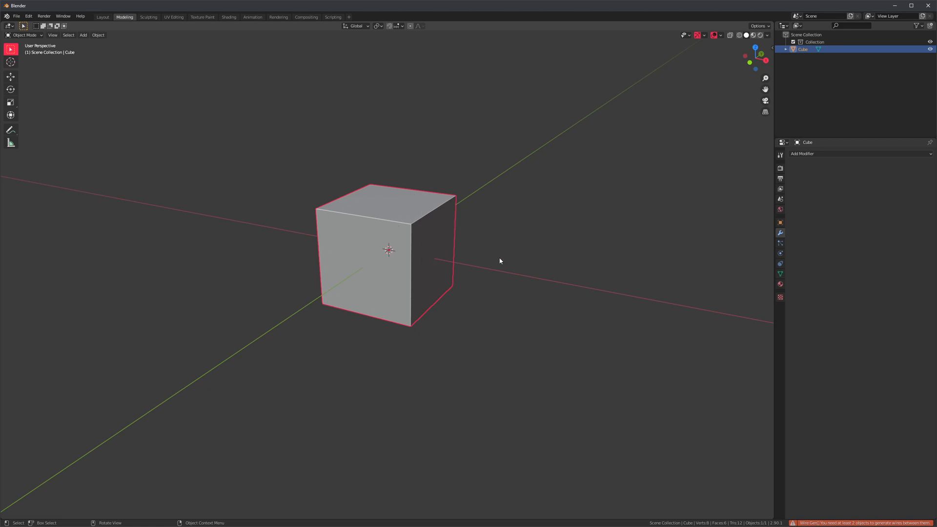
scroll(364, 261, down, 3)
scroll(370, 294, down, 2)
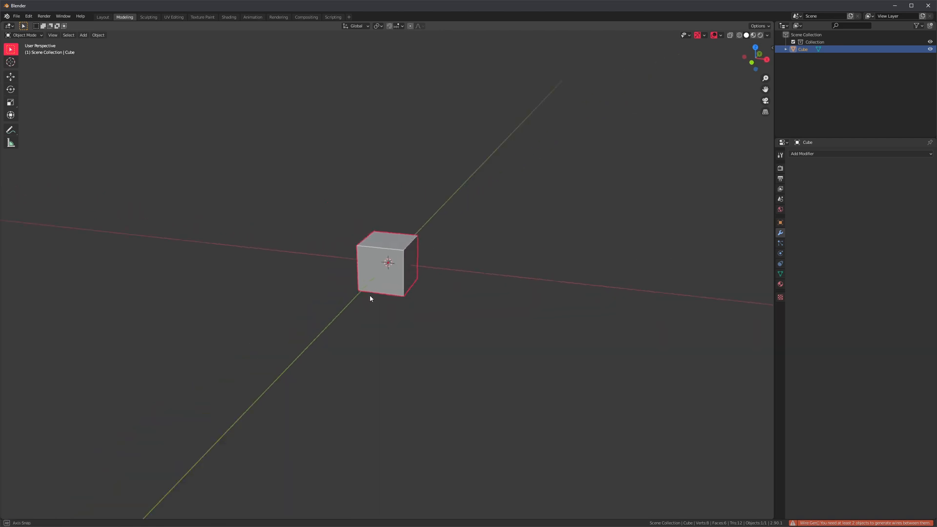
- Move the cube left of the origin and duplicate a copy to the right
middle_drag(371, 293, 423, 286)
key(g)
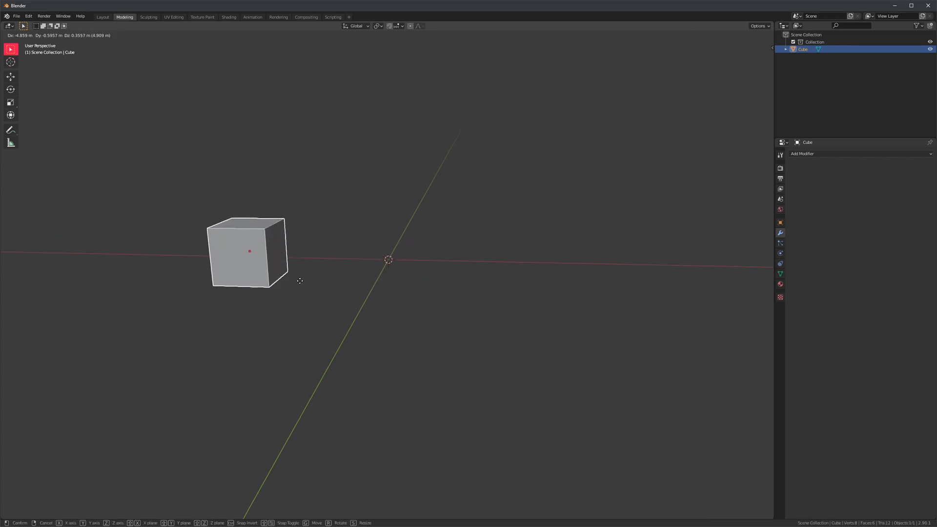
click(243, 275)
key(shift+d)
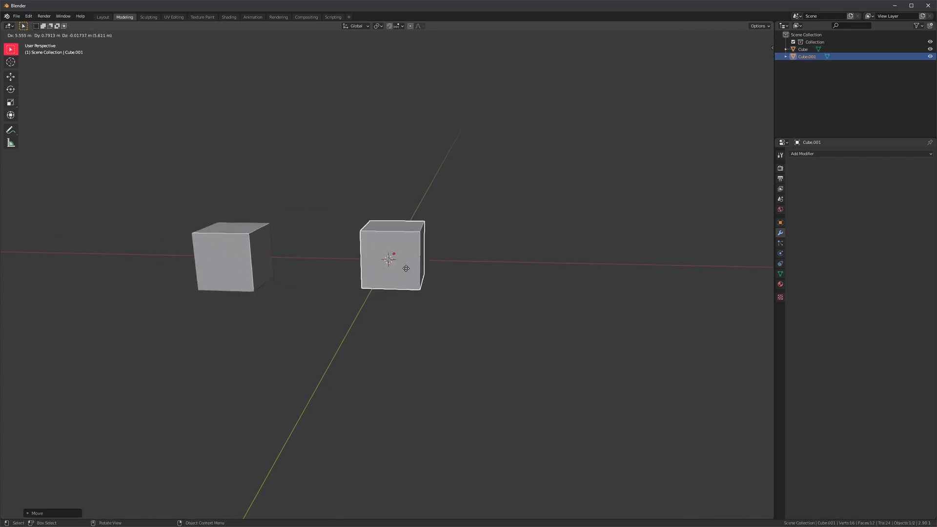
click(484, 275)
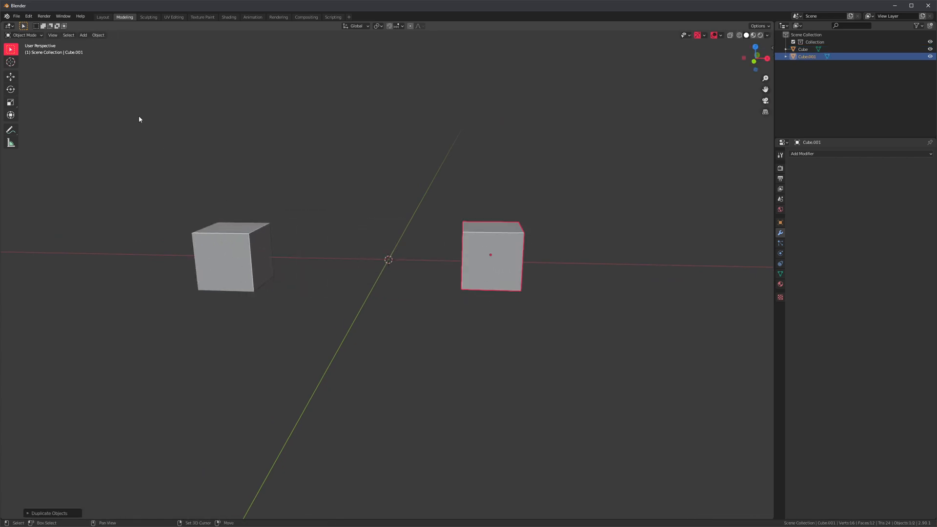
- Select both cubes and generate wires between them with the Wire Generator
shift+click(233, 256)
key(shift+a)
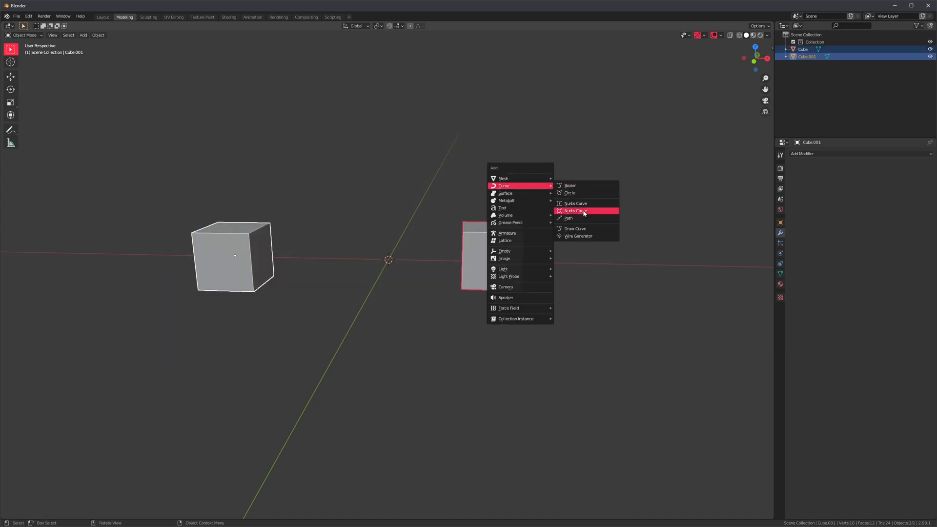
click(578, 236)
mouse_move(576, 252)
middle_down()
mouse_move(414, 271)
mouse_move(454, 252)
middle_up()
scroll(461, 236, up, 5)
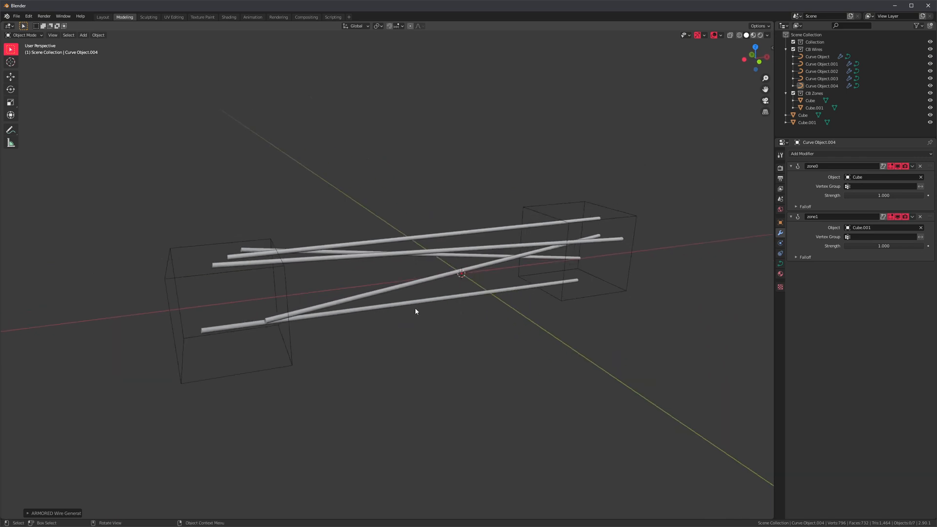
mouse_move(543, 254)
middle_down()
mouse_move(494, 322)
mouse_move(484, 318)
middle_up()
- Undo the wires and move both cubes further left
key(ctrl+z)
middle_drag(438, 298, 537, 305)
key(g)
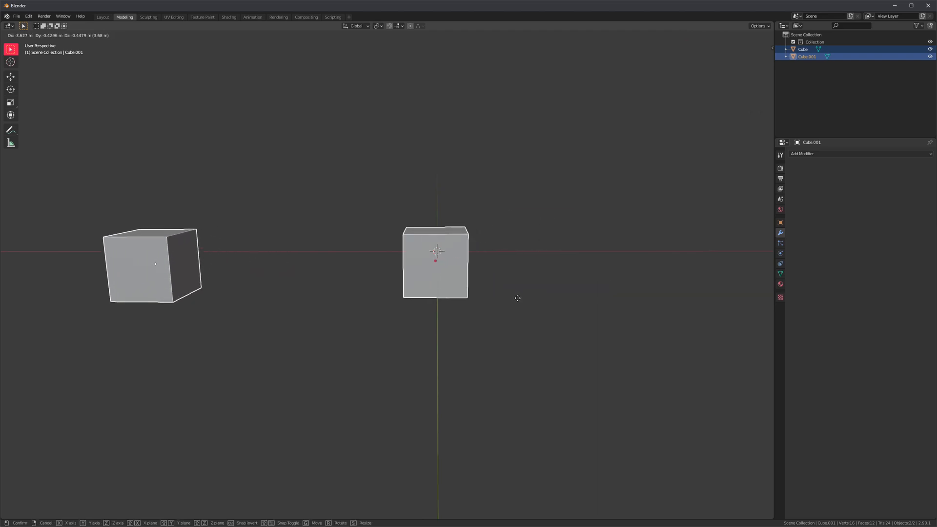
click(507, 295)
middle_drag(507, 295, 497, 332)
- Duplicate the second cube to the right and select all three cubes
click(415, 276)
key(shift+d)
click(548, 293)
drag(200, 218, 600, 329)
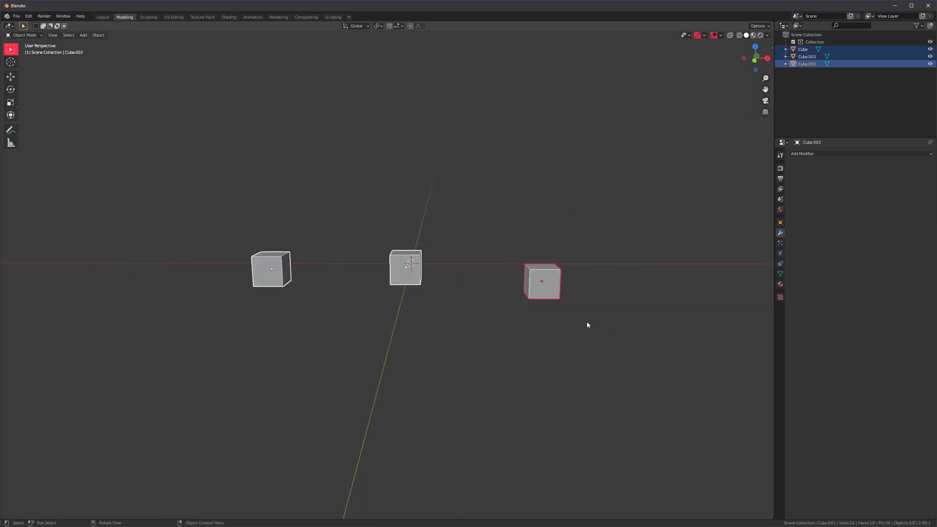
scroll(527, 286, up, 2)
- Generate wires running through the three cubes and inspect them
key(shift+a)
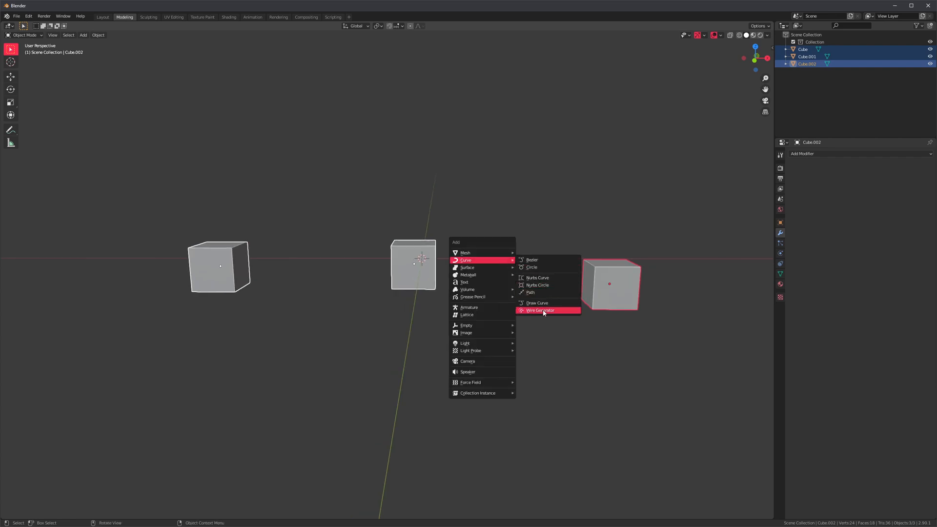
click(543, 310)
scroll(370, 315, up, 3)
mouse_move(371, 315)
middle_down()
mouse_move(393, 316)
mouse_move(303, 315)
mouse_move(378, 316)
mouse_move(318, 320)
mouse_move(490, 278)
middle_up()
scroll(575, 254, down, 5)
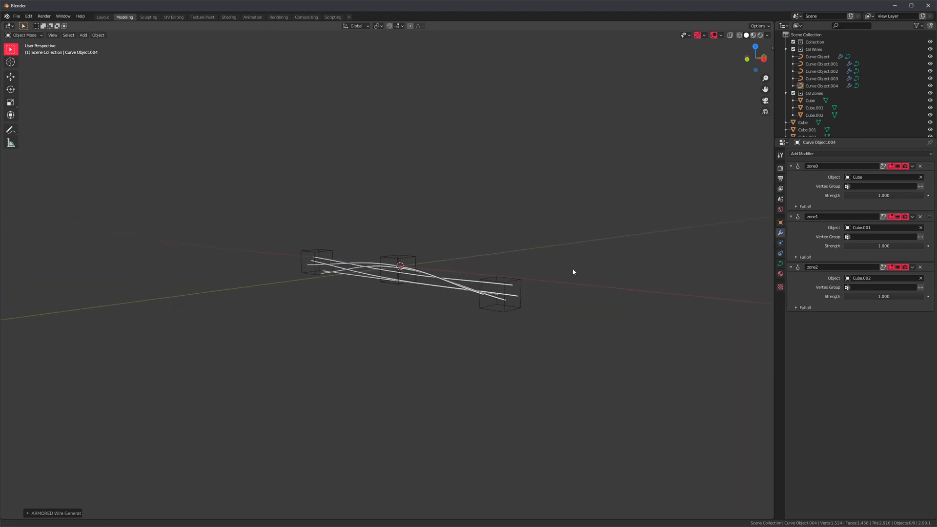
scroll(696, 325, up, 3)
scroll(393, 272, up, 3)
mouse_move(393, 273)
middle_down()
mouse_move(405, 286)
mouse_move(447, 282)
middle_up()
scroll(481, 315, down, 3)
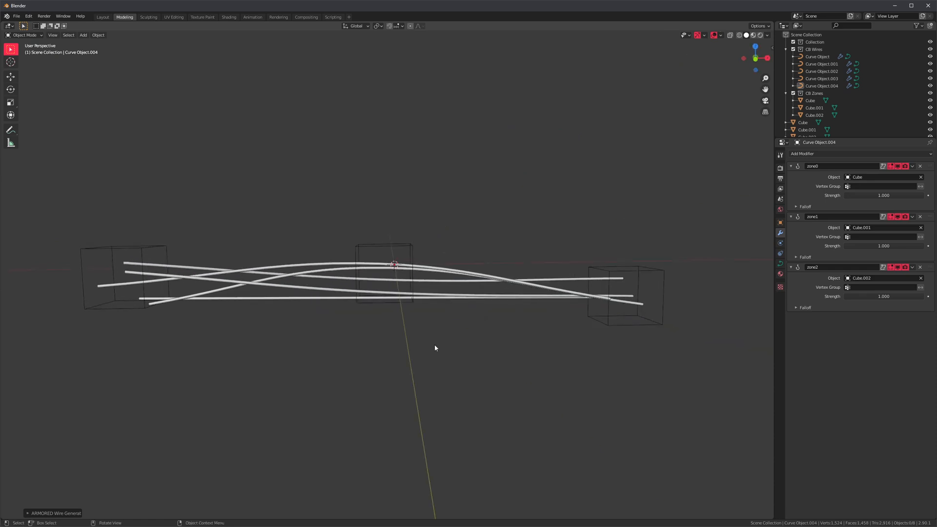
- In the redo panel set Wire Count to 10, change the Seed, and tick Select Wires
key(F9)
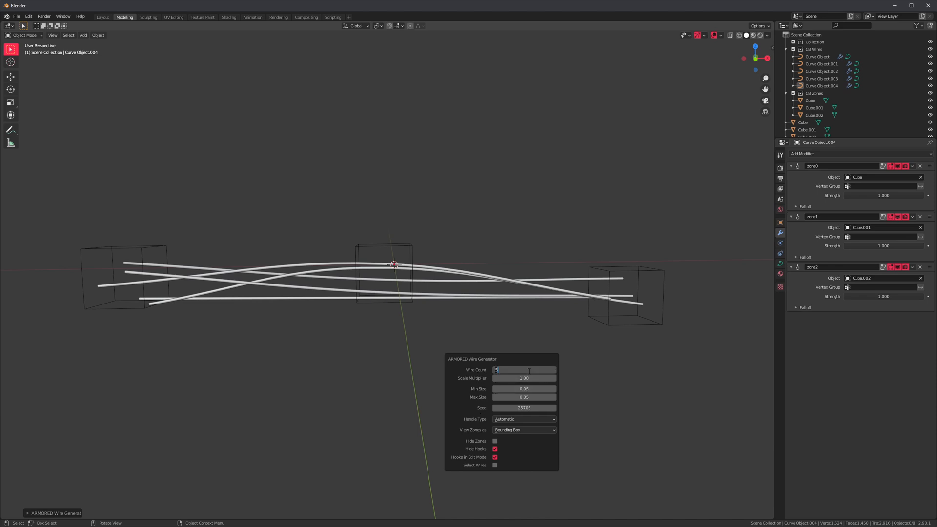
text(10)
key(Return)
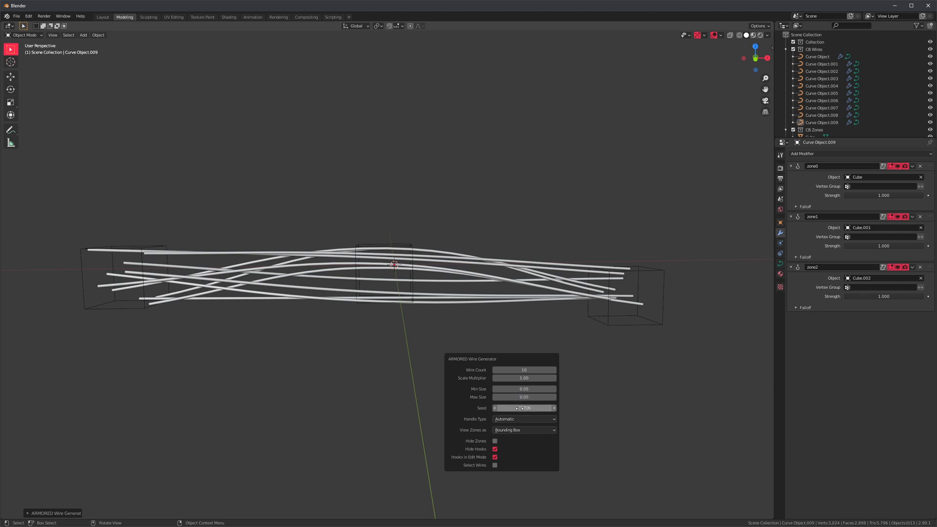
drag(520, 408, 524, 407)
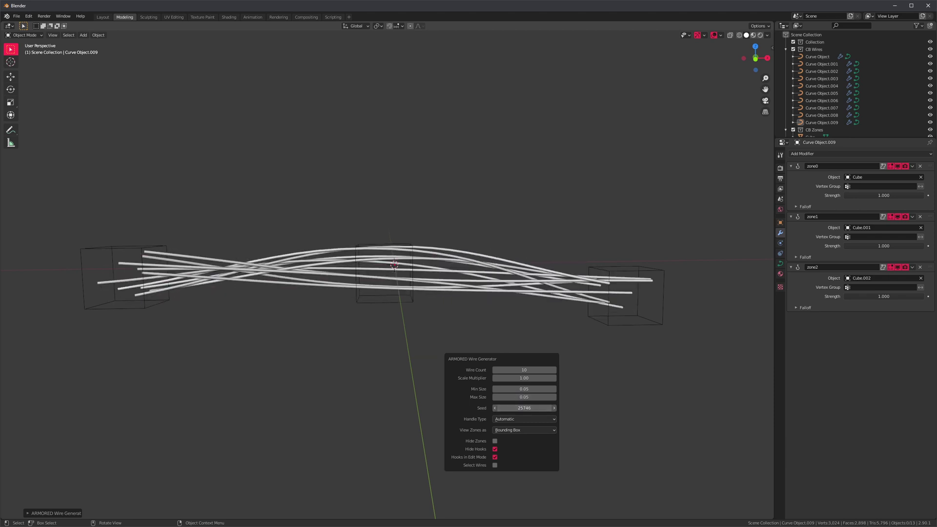
click(495, 466)
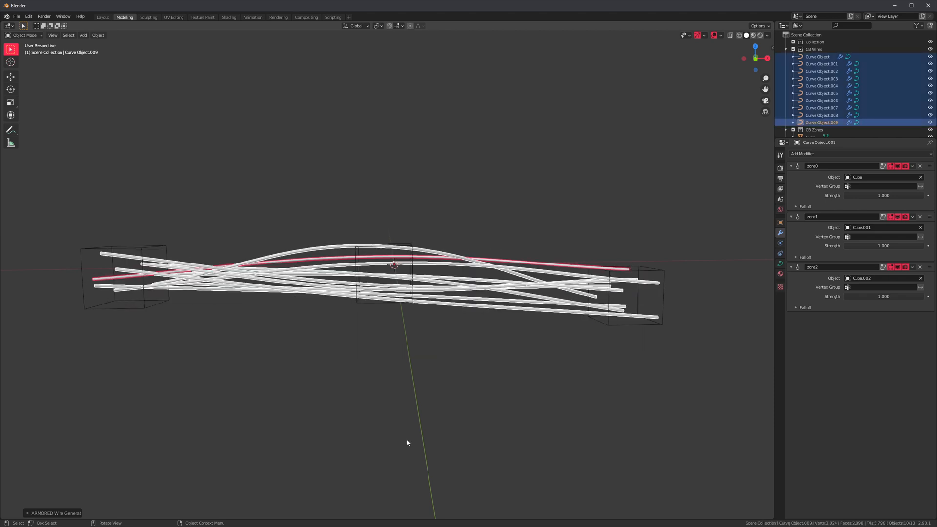
mouse_move(368, 398)
middle_down()
mouse_move(436, 335)
mouse_move(531, 328)
middle_up()
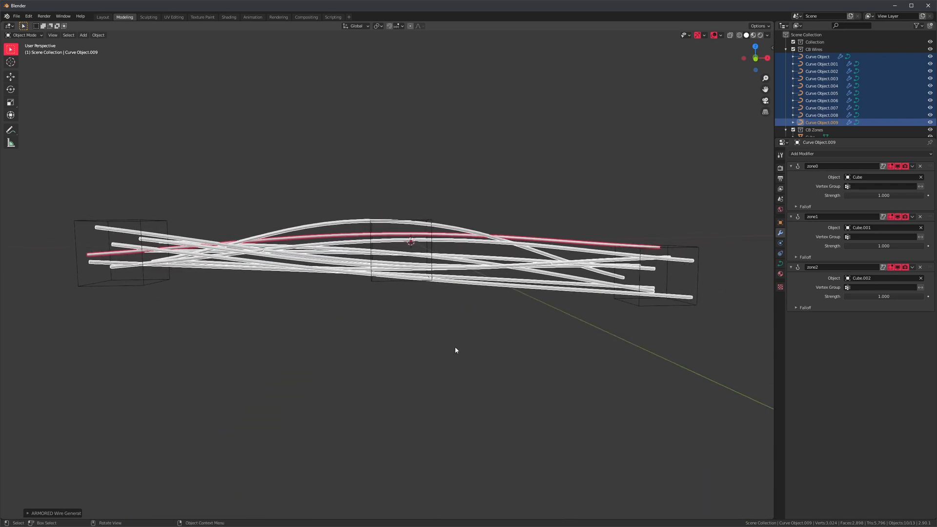
- Run Curve Basher on the wires as a Chain array, confirm the scale, then deselect everything
key(shift+alt+c)
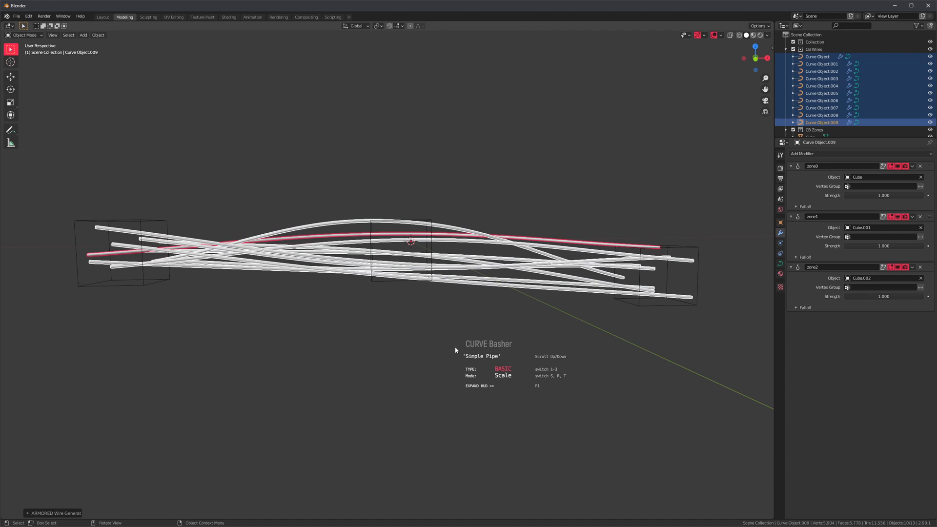
key(2)
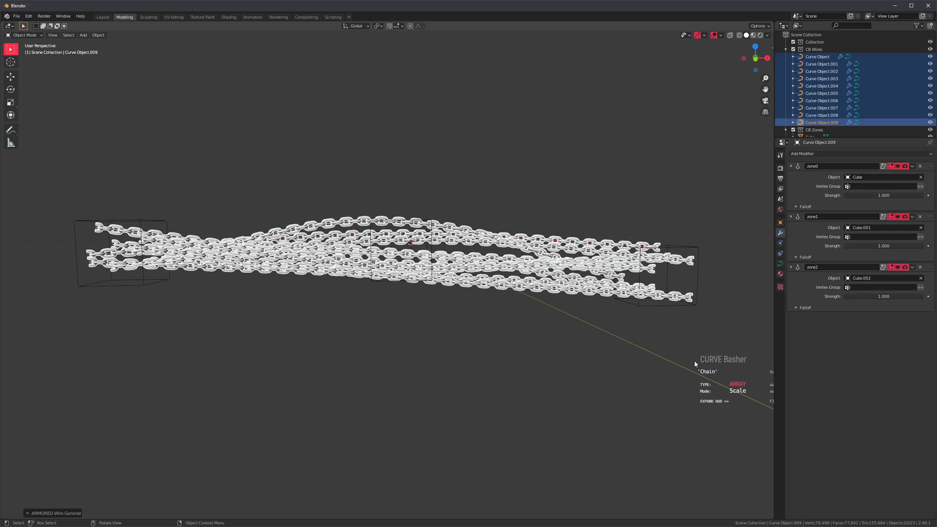
click(703, 359)
click(469, 371)
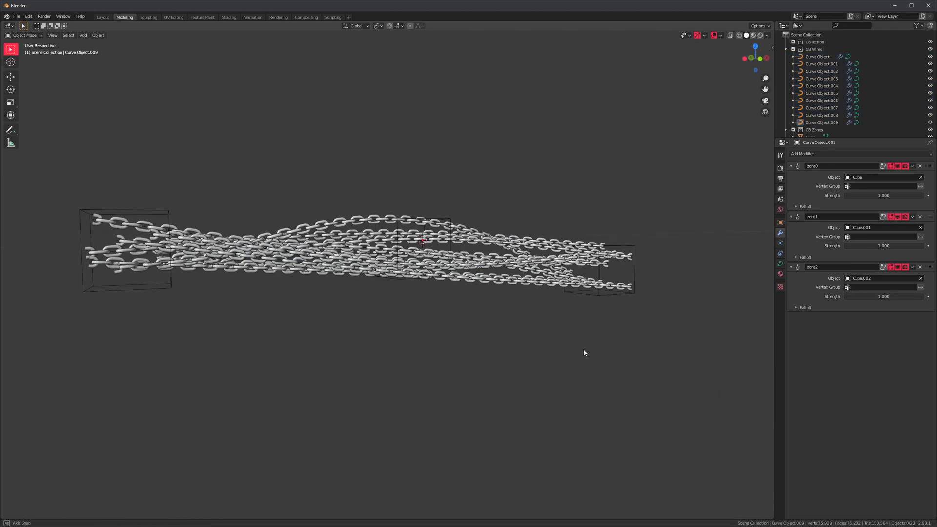
- Select the middle zone box and move it to reshape the chain bundle
mouse_move(588, 353)
middle_down()
mouse_move(511, 364)
mouse_move(501, 355)
mouse_move(556, 360)
mouse_move(302, 334)
middle_up()
drag(121, 282, 138, 299)
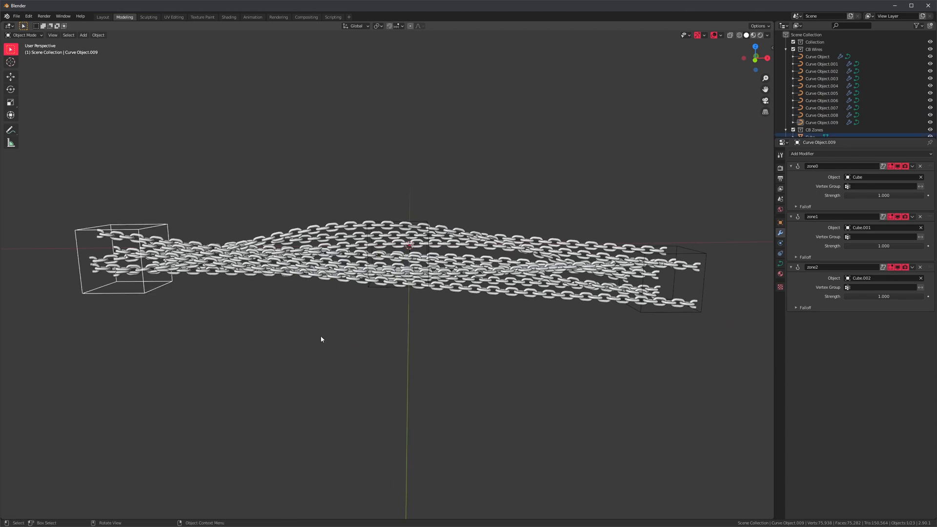
click(372, 290)
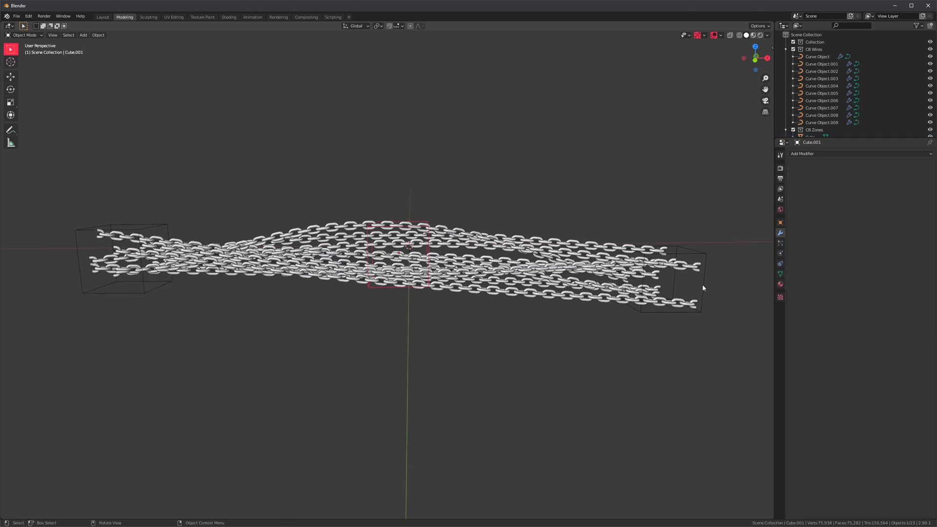
click(429, 252)
mouse_move(429, 252)
middle_down()
mouse_move(446, 320)
mouse_move(431, 303)
middle_up()
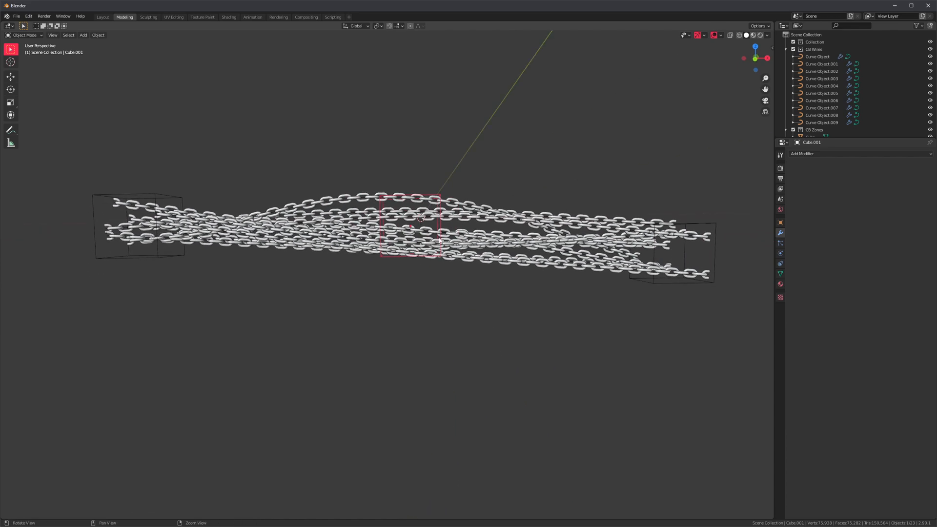
scroll(441, 242, up, 1)
key(g)
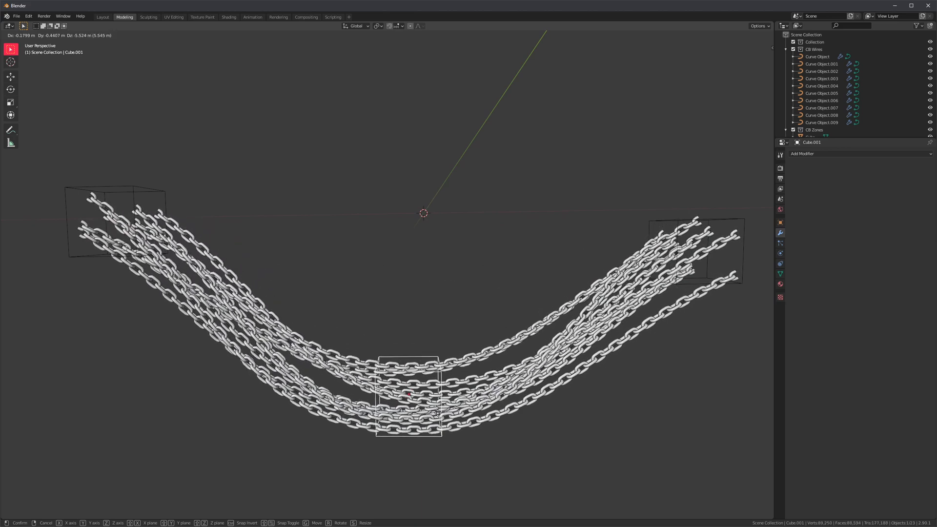
click(438, 409)
mouse_move(438, 410)
middle_down()
mouse_move(435, 361)
mouse_move(376, 330)
middle_up()
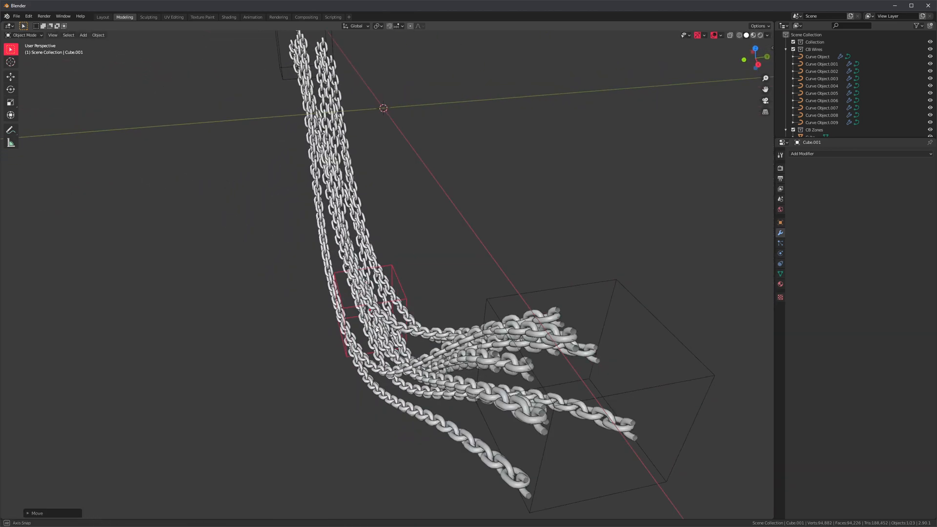
mouse_move(377, 329)
middle_down()
mouse_move(306, 309)
mouse_move(297, 376)
mouse_move(341, 369)
middle_up()
- Scale the middle zone box uniformly to widen the chains passing through it
key(s)
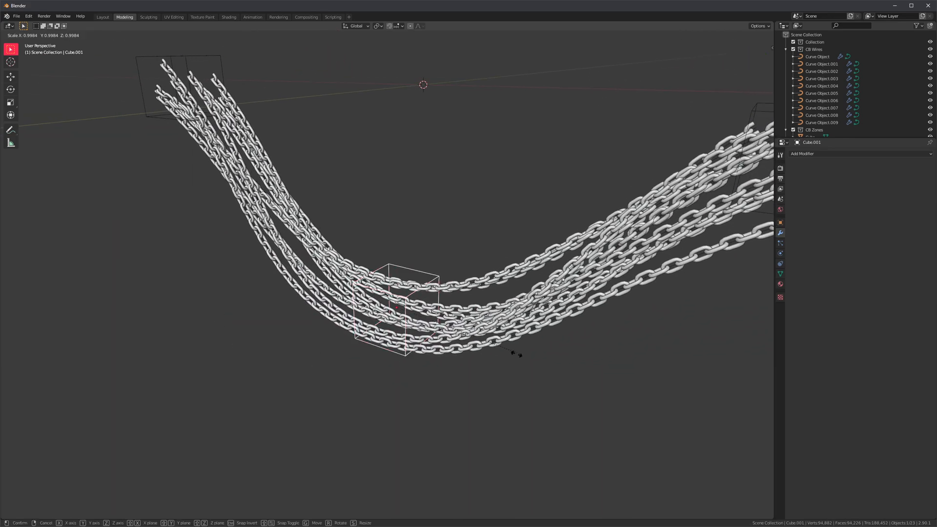
click(553, 352)
mouse_move(553, 353)
middle_down()
mouse_move(481, 383)
mouse_move(474, 375)
middle_up()
key(shift+space)
key(g)
- Stretch the zone box along Z and rotate it to tilt the chain bundle
key(s)
key(z)
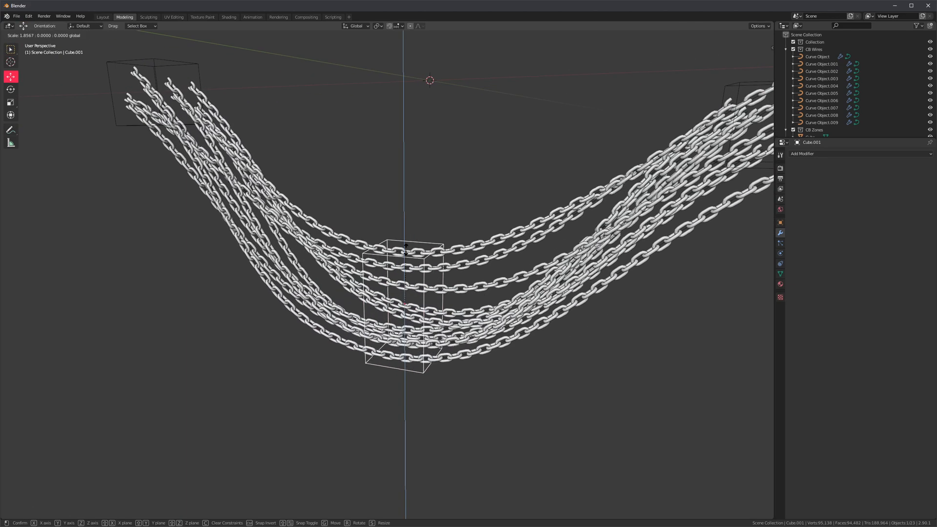
click(407, 195)
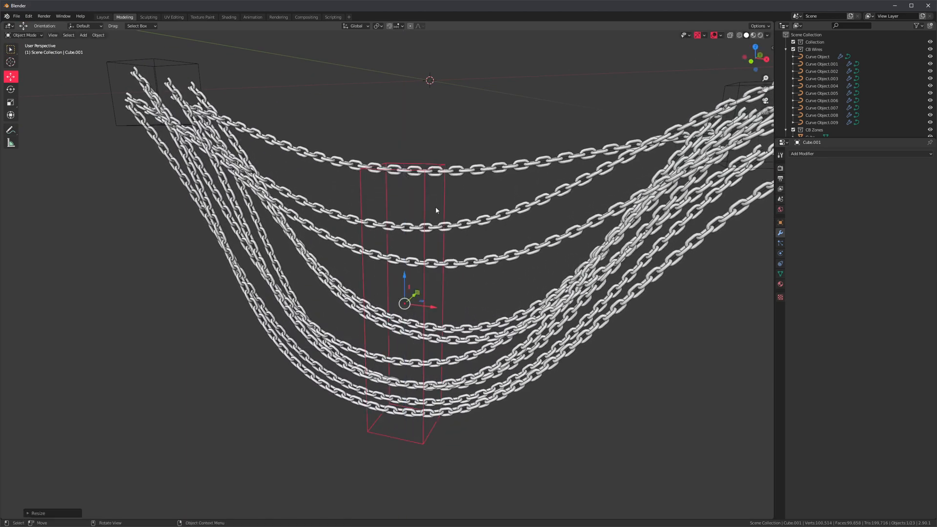
scroll(407, 194, down, 3)
middle_drag(408, 194, 452, 303)
key(r)
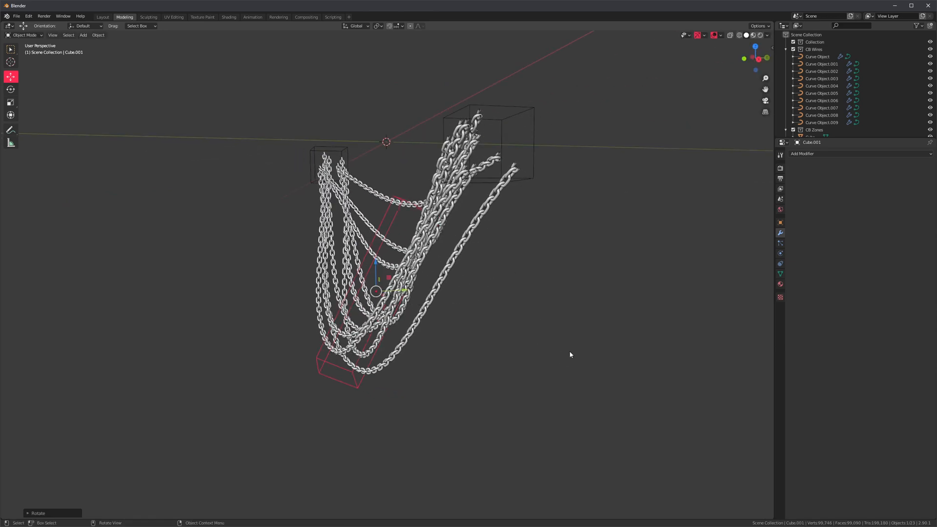
click(570, 347)
middle_drag(570, 347, 585, 305)
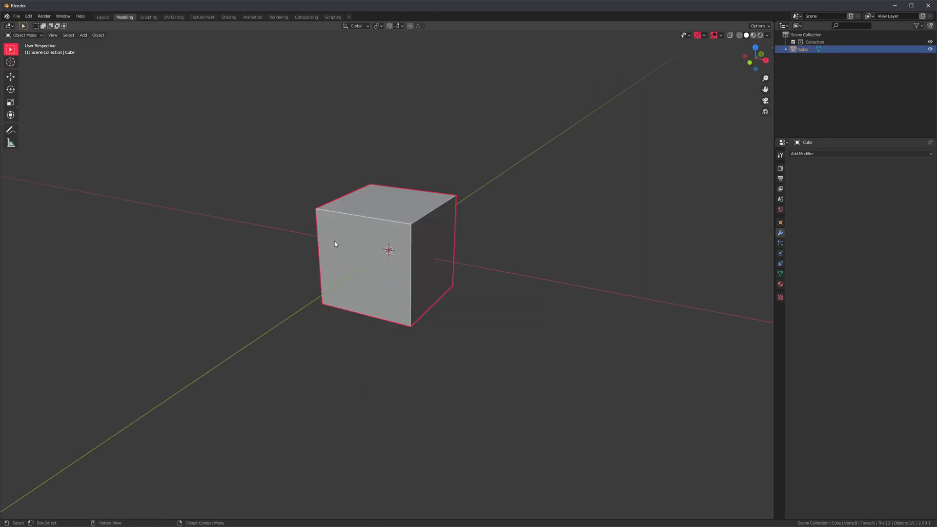
scroll(367, 254, down, 5)
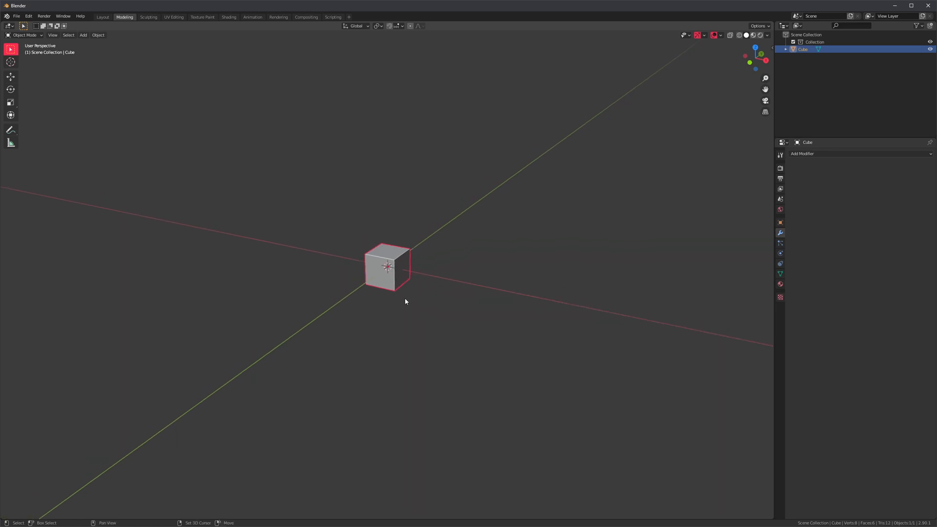
- Duplicate the cube above and below to form a column of three cubes
key(shift+d)
click(412, 224)
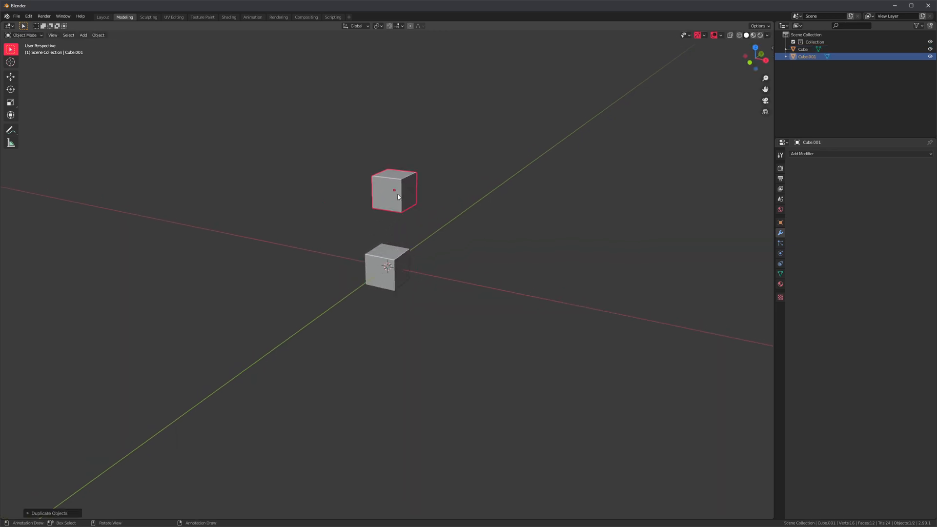
key(shift+d)
click(401, 354)
scroll(525, 306, up, 3)
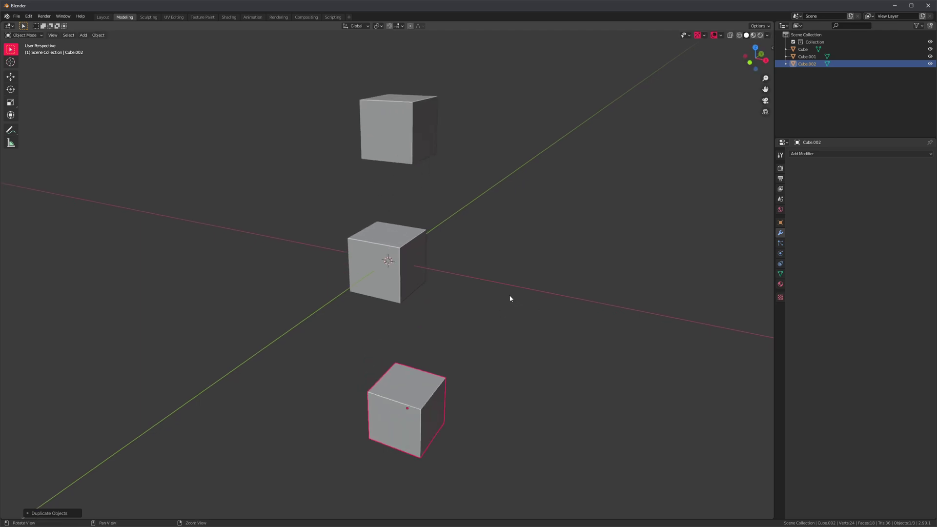
- Select all three cubes and generate wires through them
shift+click(386, 122)
shift+click(377, 224)
shift+click(409, 354)
key(shift+a)
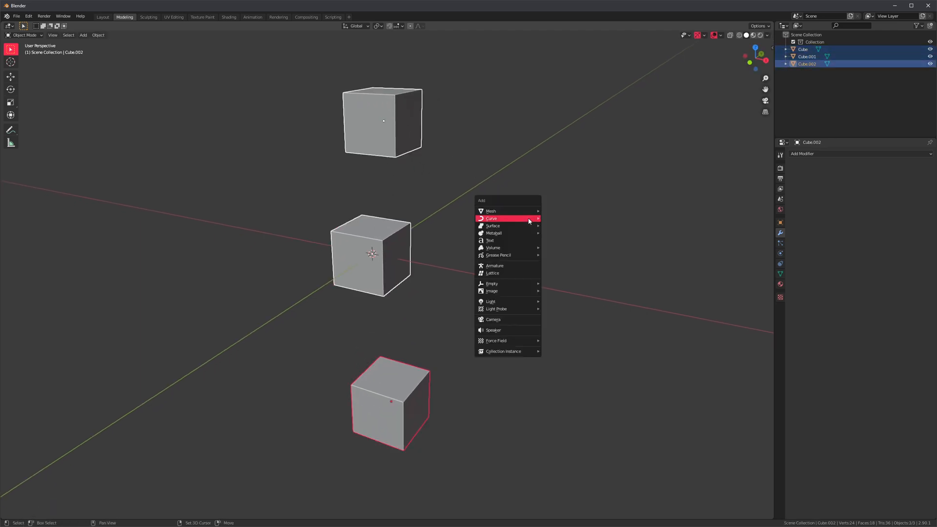
click(575, 271)
mouse_move(602, 349)
middle_down()
mouse_move(462, 321)
mouse_move(558, 313)
mouse_move(508, 308)
middle_up()
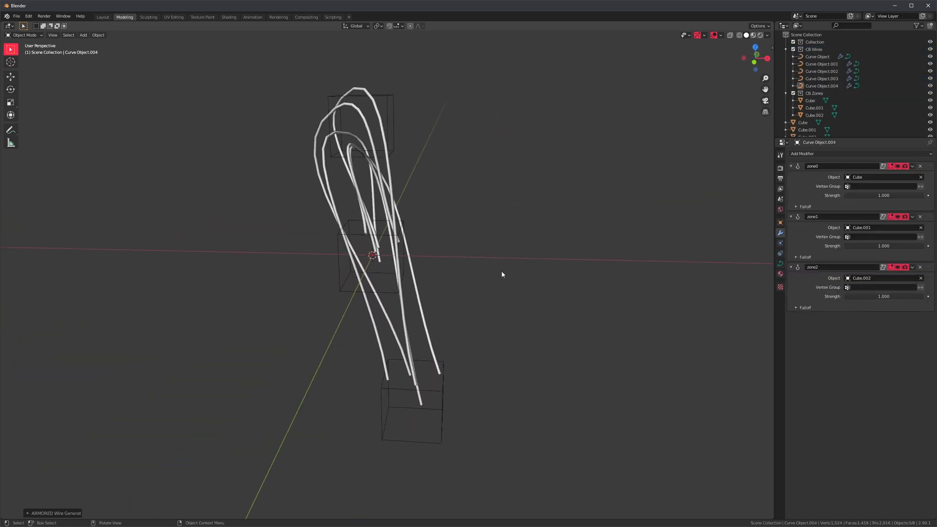
- Undo the wires and reselect the three cubes with the bottom one active
key(ctrl+z)
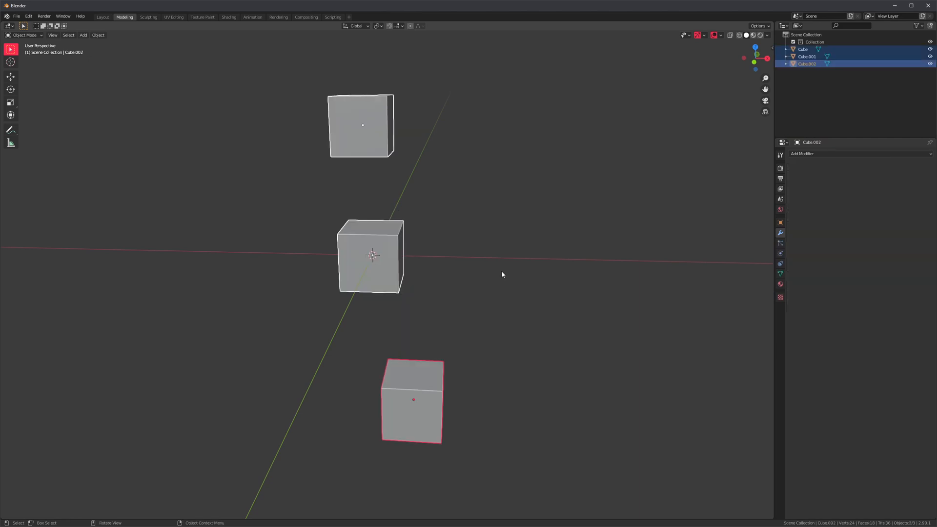
click(360, 126)
shift+click(377, 260)
shift+click(403, 372)
middle_drag(469, 260, 484, 215)
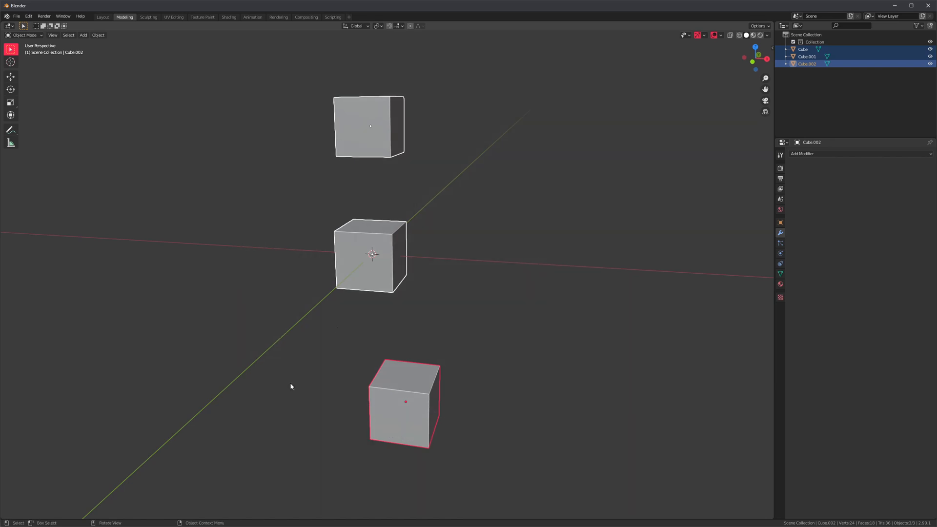
- Delete the cubes, add a new cube and place it above the origin
key(Delete)
key(shift+a)
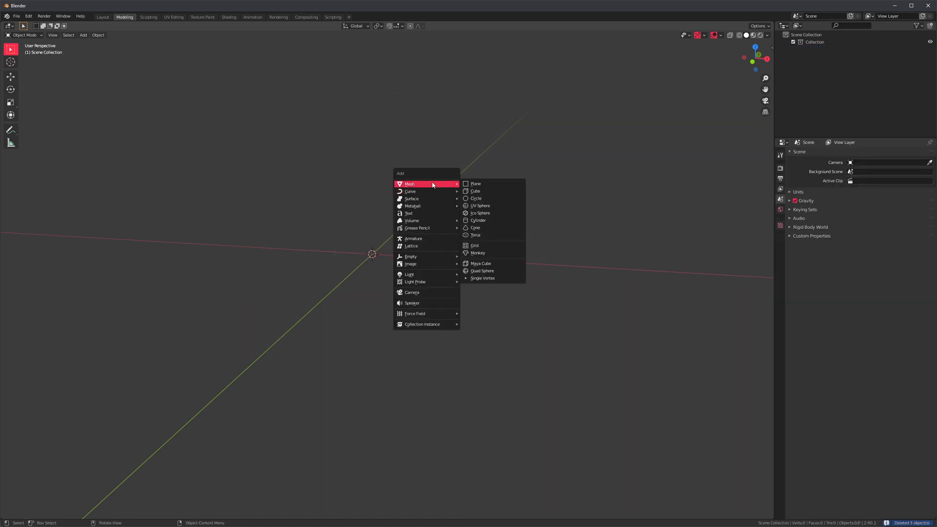
click(483, 191)
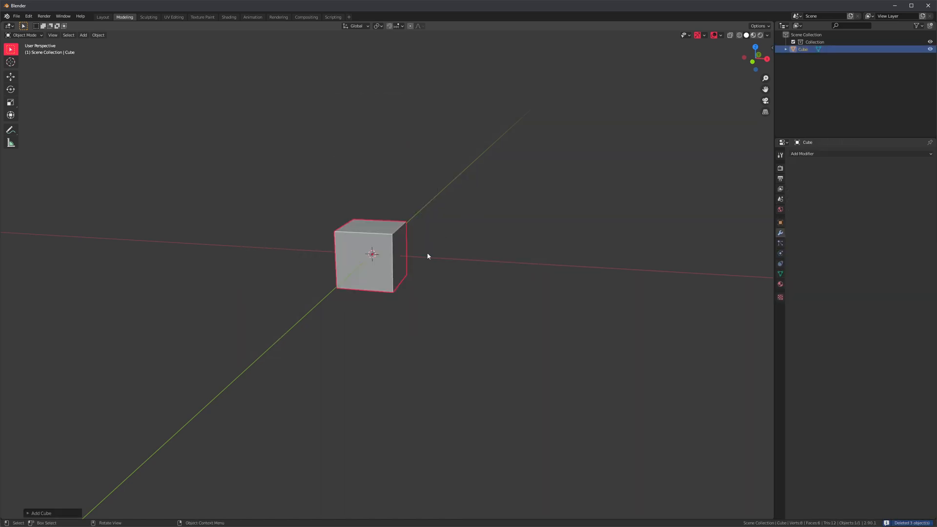
key(g)
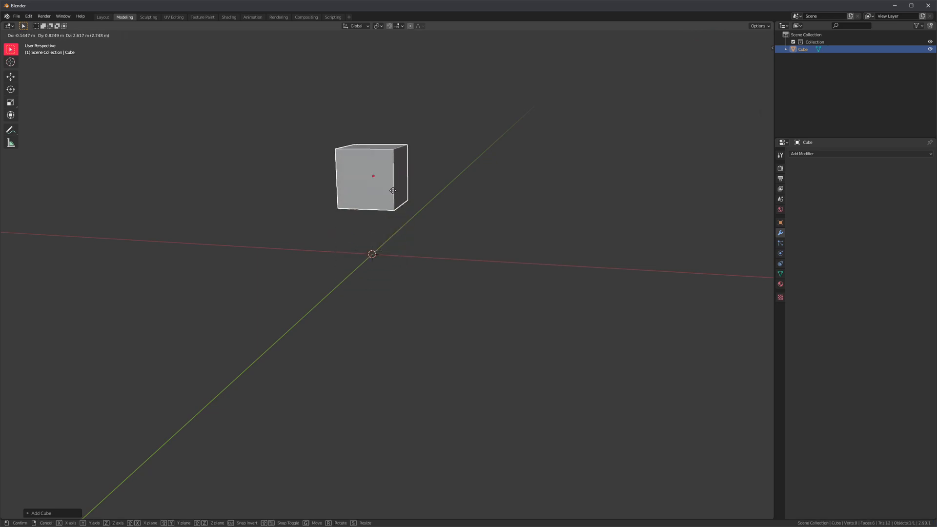
click(382, 108)
- Duplicate the cube four times into a winding column of five cubes
key(shift+d)
click(366, 215)
key(shift+d)
click(377, 326)
key(shift+d)
click(442, 410)
middle_drag(423, 380, 431, 326)
key(shift+d)
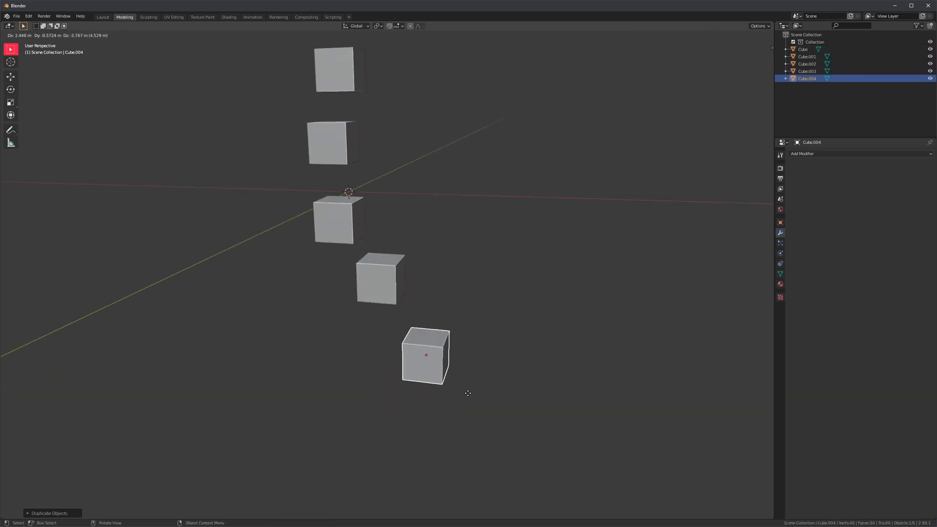
click(487, 419)
middle_drag(488, 420, 459, 298)
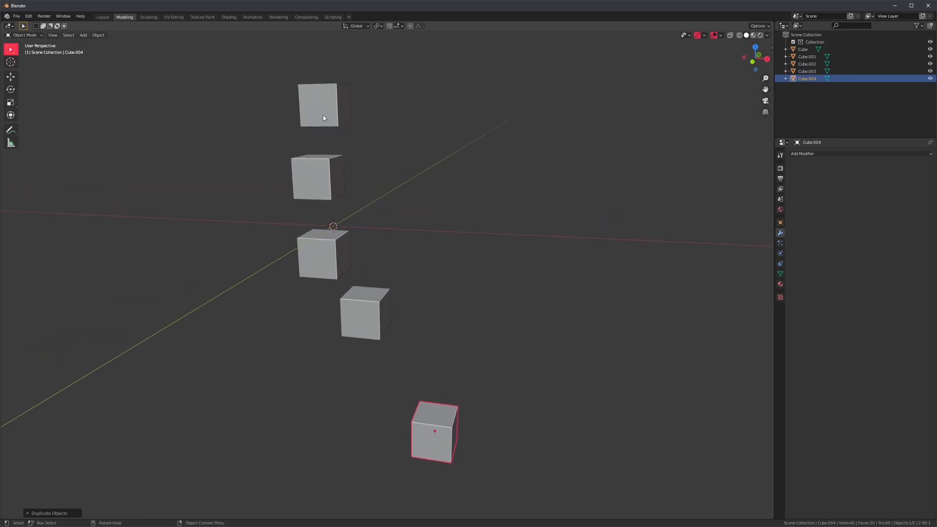
- Box-select all five cubes and generate a bundle of wires through them
drag(245, 85, 470, 450)
scroll(474, 294, up, 1)
key(shift+a)
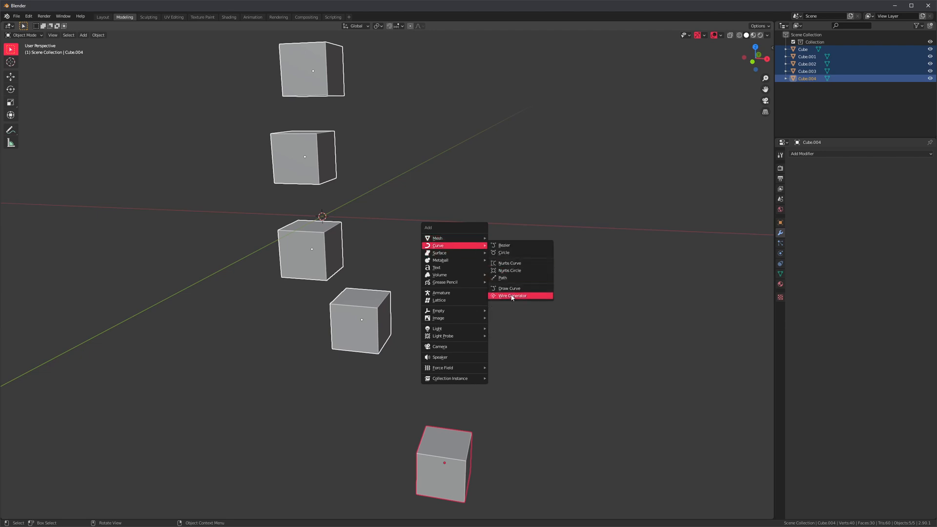
click(517, 296)
mouse_move(513, 303)
middle_down()
mouse_move(538, 315)
mouse_move(558, 356)
middle_up()
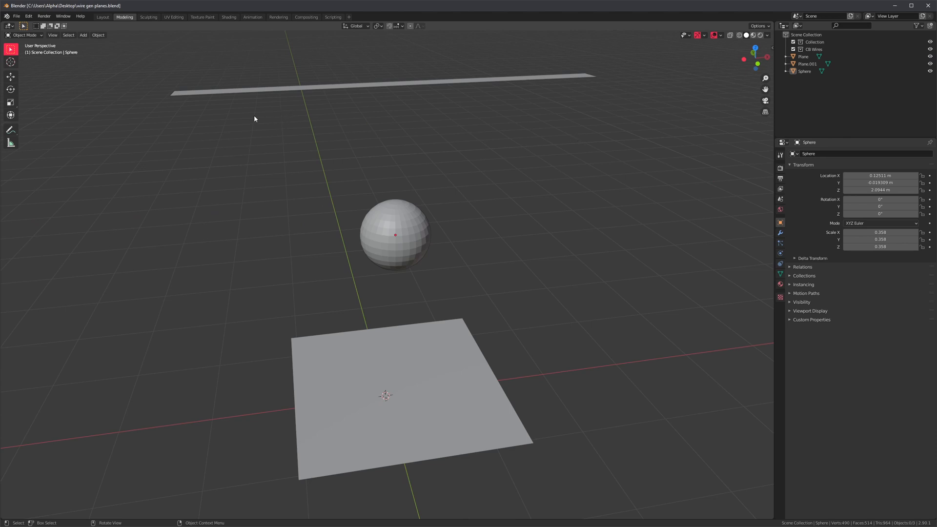
- Select the bottom plane, the long strip and the sphere as wire cages
middle_drag(452, 201, 432, 196)
click(241, 105)
mouse_move(181, 180)
middle_down()
mouse_move(199, 257)
mouse_move(304, 359)
middle_up()
click(323, 432)
mouse_move(322, 432)
middle_down()
mouse_move(437, 271)
mouse_move(306, 169)
middle_up()
shift+click(366, 183)
shift+click(389, 253)
scroll(500, 244, up, 3)
- Generate wires between the planes through the sphere and raise the wire count via F9
key(shift+a)
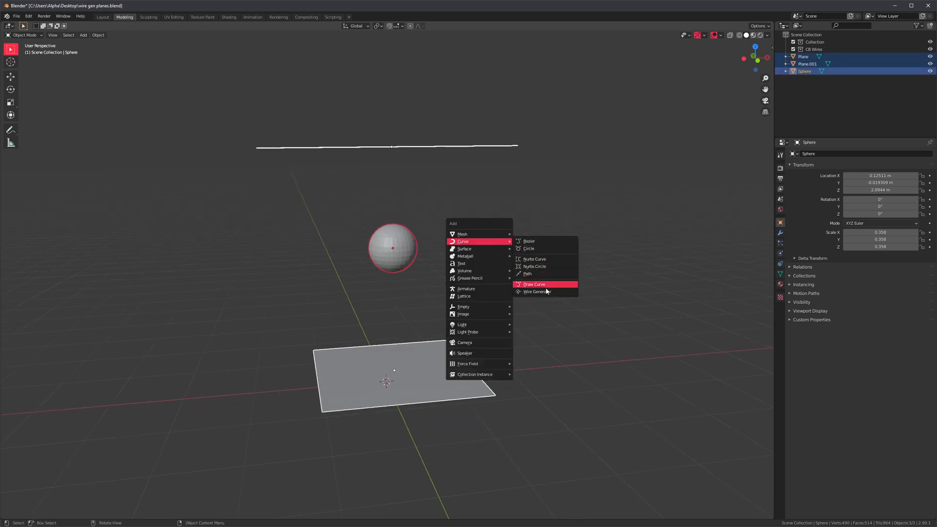
click(546, 292)
key(F9)
click(644, 274)
key(Return)
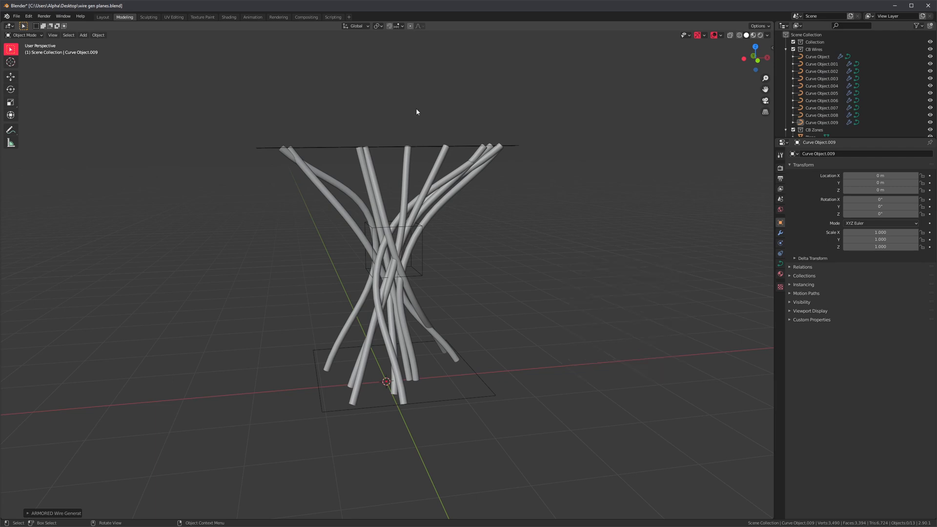
scroll(413, 109, up, 3)
- Orbit around the tubes and select the zone box around the sphere
middle_drag(464, 168, 367, 204)
scroll(322, 115, up, 3)
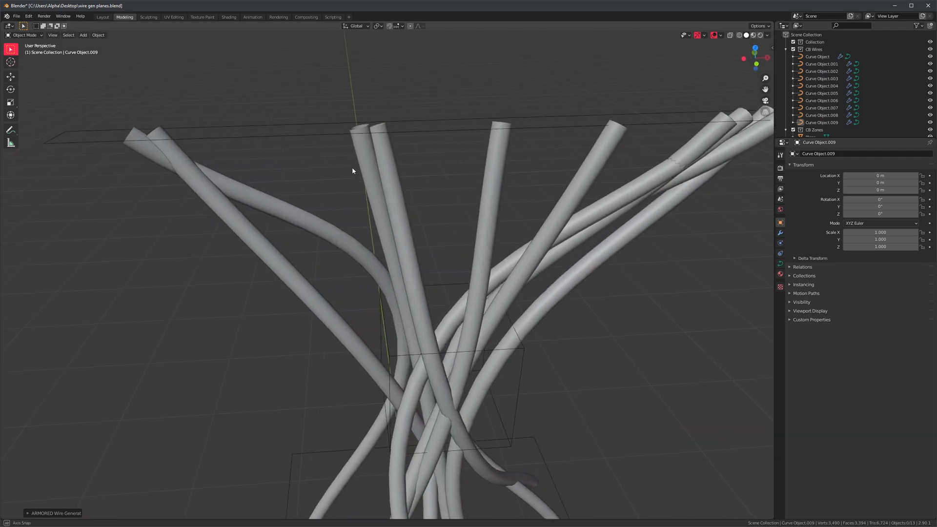
middle_drag(359, 169, 345, 118)
mouse_move(296, 145)
middle_down()
mouse_move(254, 149)
mouse_move(333, 112)
middle_up()
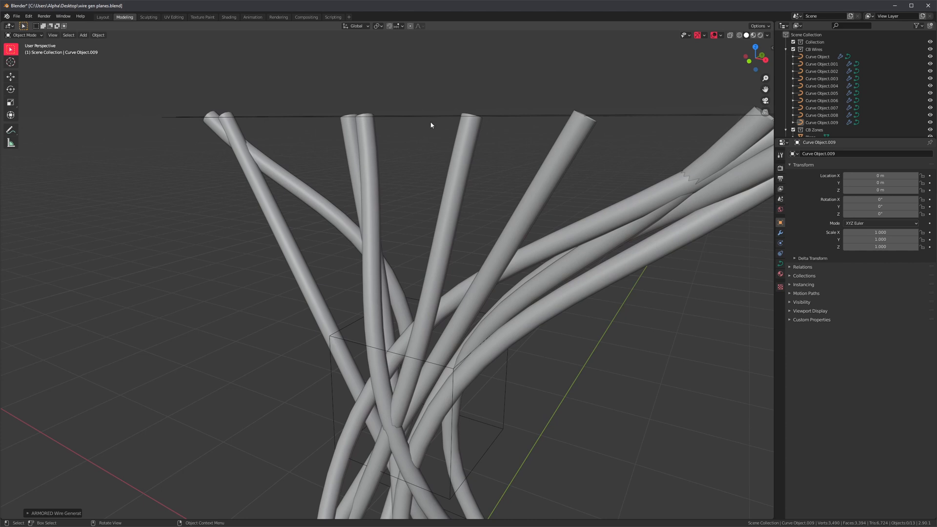
mouse_move(430, 129)
middle_down()
mouse_move(439, 138)
mouse_move(299, 133)
mouse_move(461, 235)
mouse_move(469, 198)
mouse_move(437, 247)
middle_up()
scroll(288, 133, down, 4)
scroll(437, 246, up, 4)
middle_drag(517, 272, 420, 200)
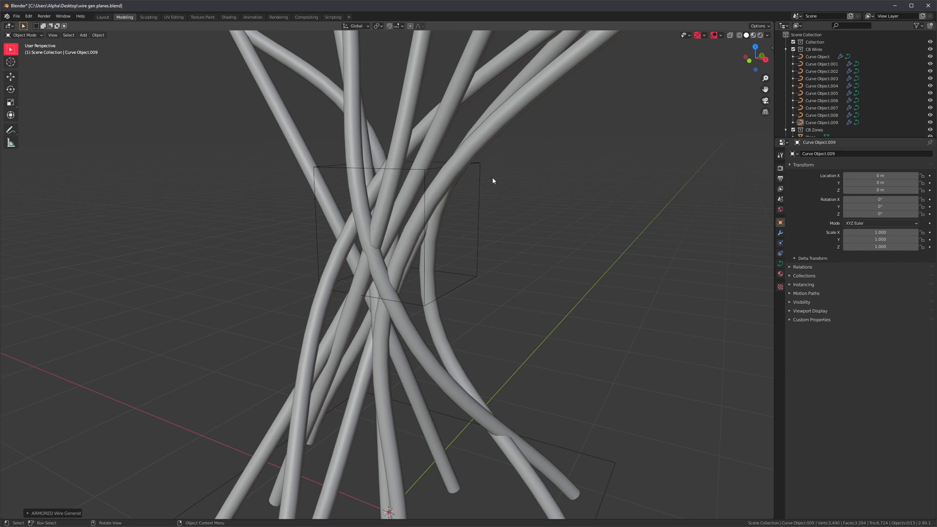
click(492, 217)
drag(511, 217, 492, 237)
shift+middle_drag(558, 248, 496, 248)
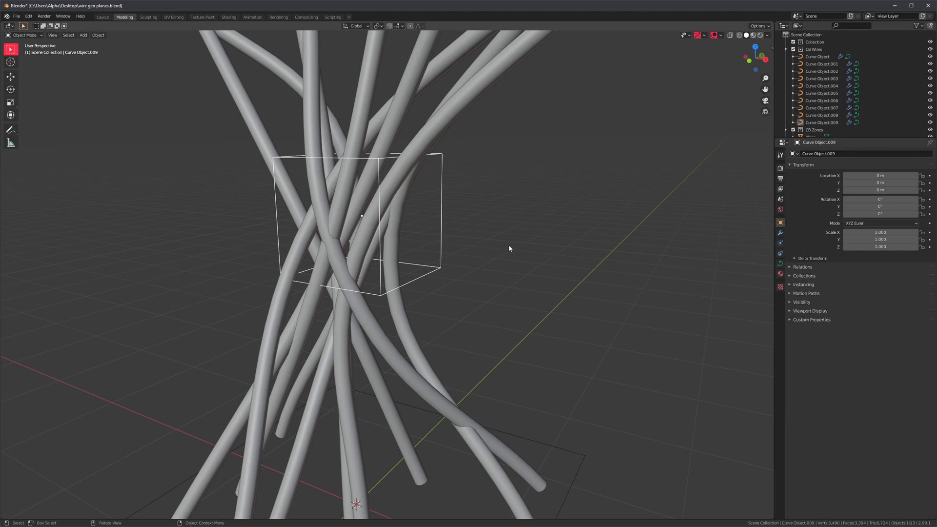
scroll(509, 248, down, 4)
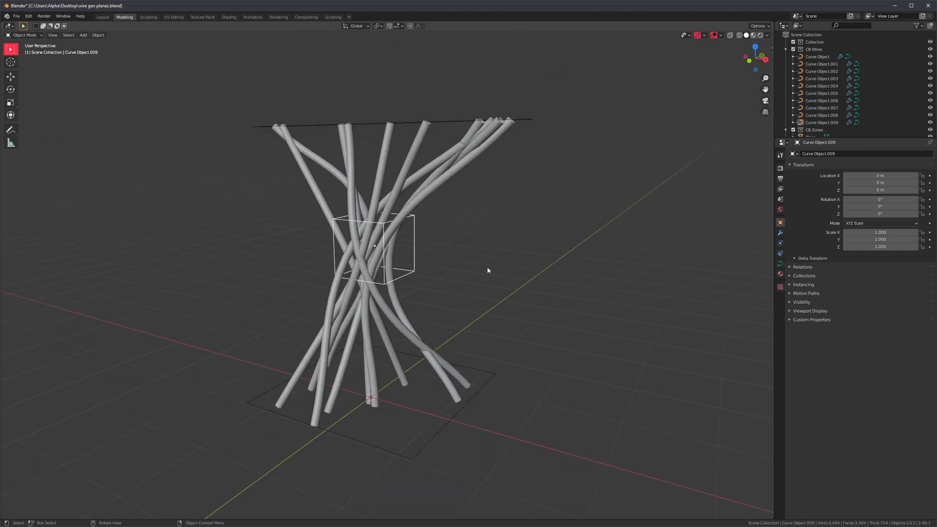
- Deselect the zone box and orbit around the curve bundle
click(477, 288)
middle_drag(477, 289, 489, 295)
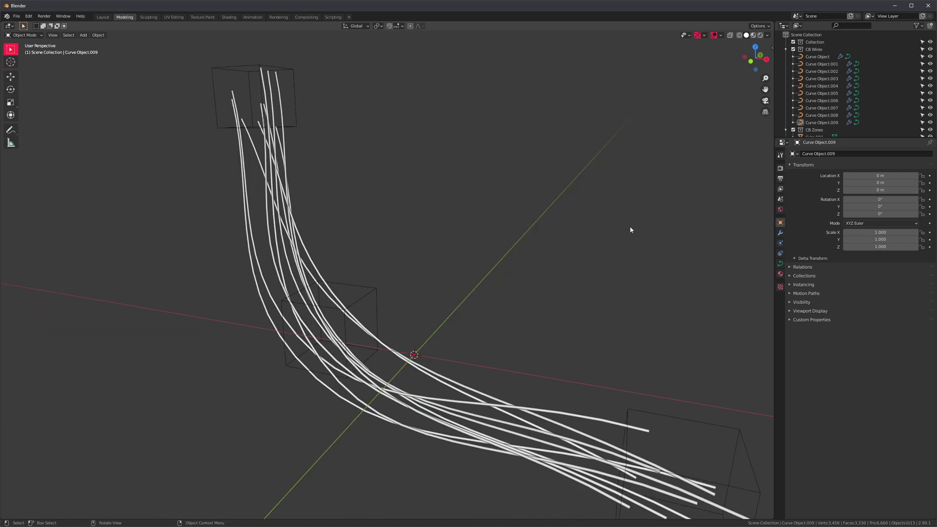
mouse_move(630, 230)
middle_down()
mouse_move(255, 244)
mouse_move(355, 246)
mouse_move(410, 292)
mouse_move(410, 308)
mouse_move(380, 267)
mouse_move(347, 259)
mouse_move(439, 381)
middle_up()
mouse_move(280, 324)
middle_down()
mouse_move(436, 377)
mouse_move(387, 293)
mouse_move(398, 335)
middle_up()
scroll(285, 137, down, 5)
mouse_move(284, 137)
middle_down()
mouse_move(444, 291)
mouse_move(415, 280)
middle_up()
scroll(461, 310, up, 3)
scroll(422, 332, up, 2)
middle_drag(422, 332, 460, 321)
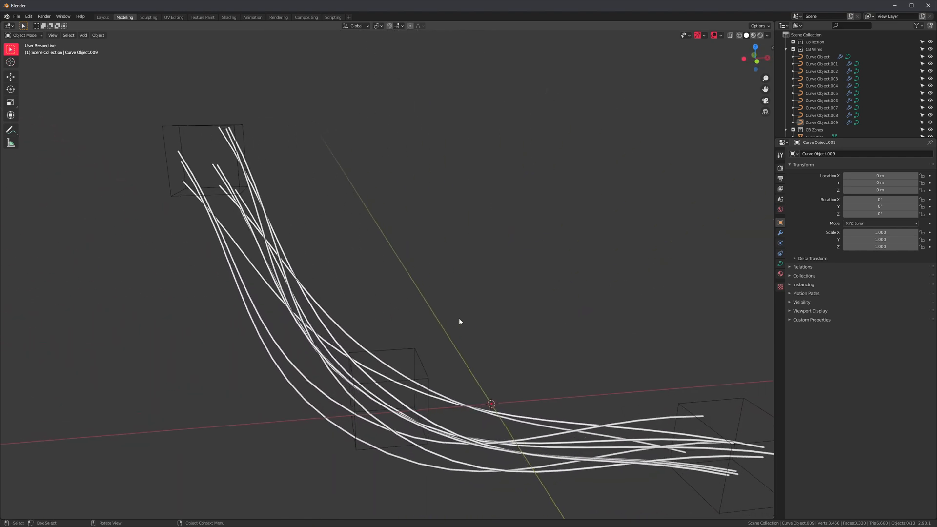
- Move the middle zone box to a new position and review the move settings
click(420, 362)
shift+middle_drag(421, 362, 447, 314)
key(g)
click(552, 436)
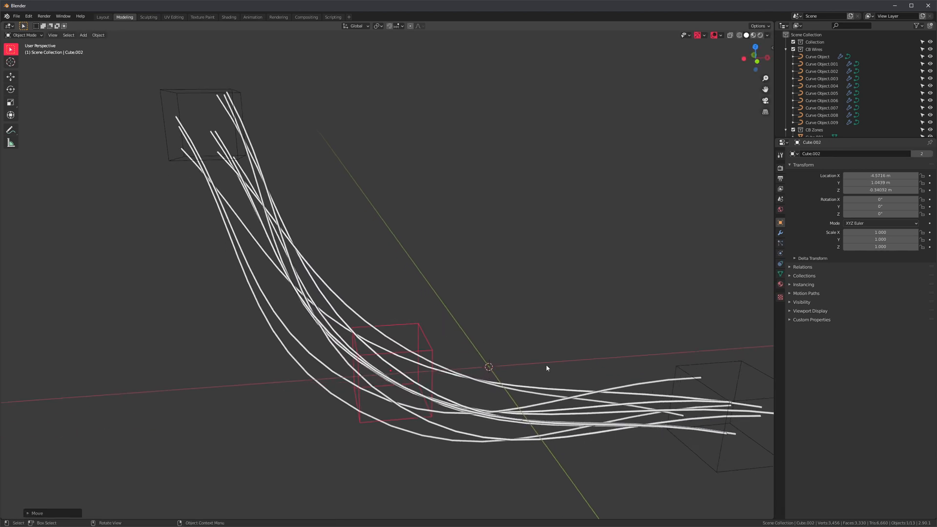
key(F9)
mouse_move(417, 336)
shift+middle_down()
mouse_move(370, 283)
mouse_move(382, 296)
mouse_move(410, 282)
mouse_move(432, 287)
shift+middle_up()
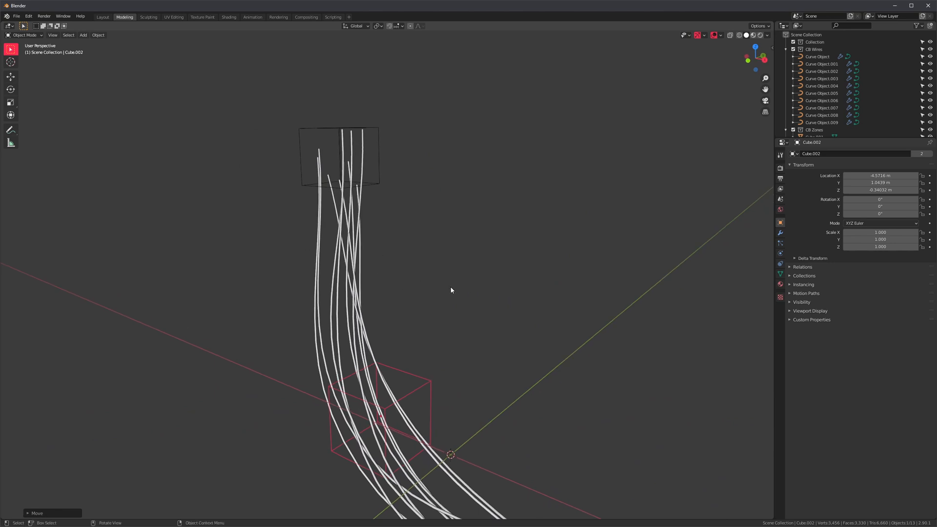
- Deselect the cube and begin box-selecting the wire curves
click(403, 329)
middle_drag(403, 328, 415, 327)
- Select the whole wire bundle and turn it into Curve Basher tubes with random scaling
drag(407, 216, 200, 279)
key(shift+alt+c)
scroll(518, 249, down, 3)
scroll(584, 259, down, 3)
scroll(488, 264, down, 3)
key(r)
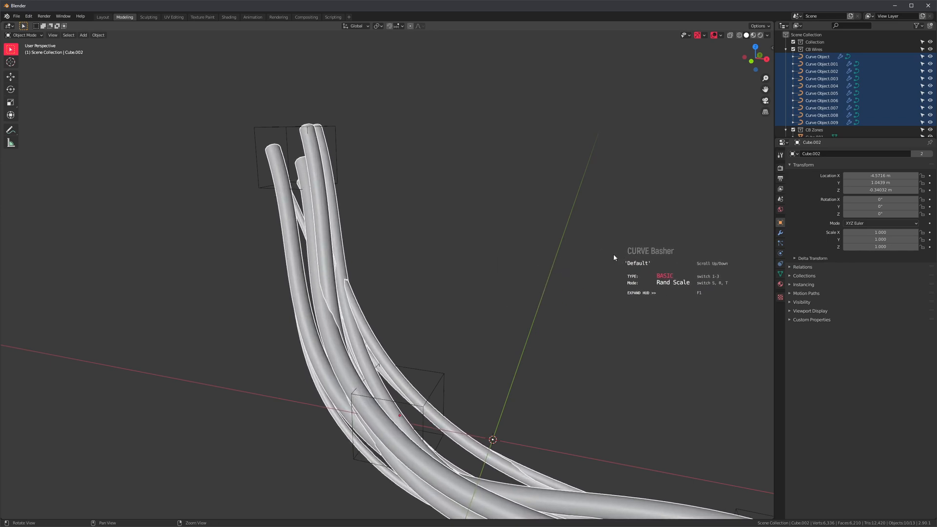
click(544, 266)
- Reopen the kitbash, reset transforms with Numpad 0, then apply Rand and Ultra Rand thickness
mouse_move(544, 266)
middle_down()
mouse_move(335, 292)
mouse_move(422, 267)
mouse_move(443, 240)
middle_up()
key(s)
key(KP_0)
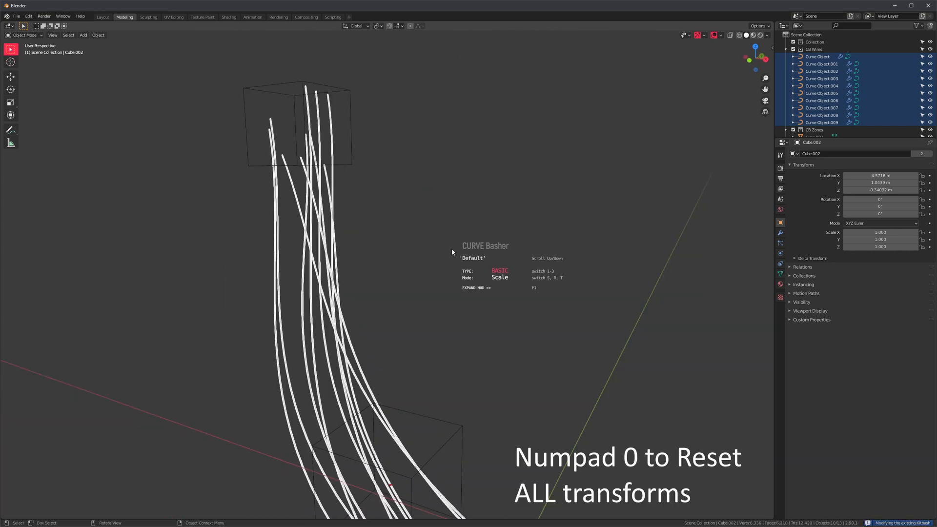
key(s)
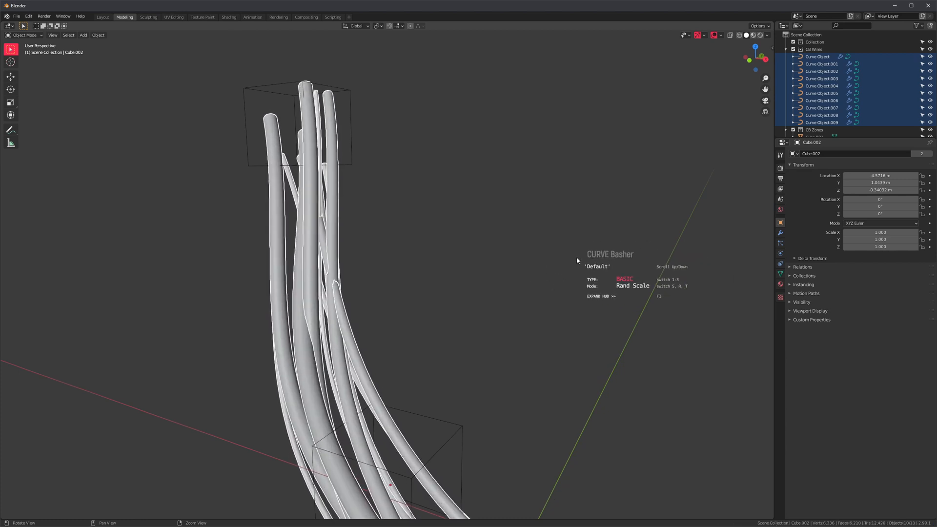
key(s)
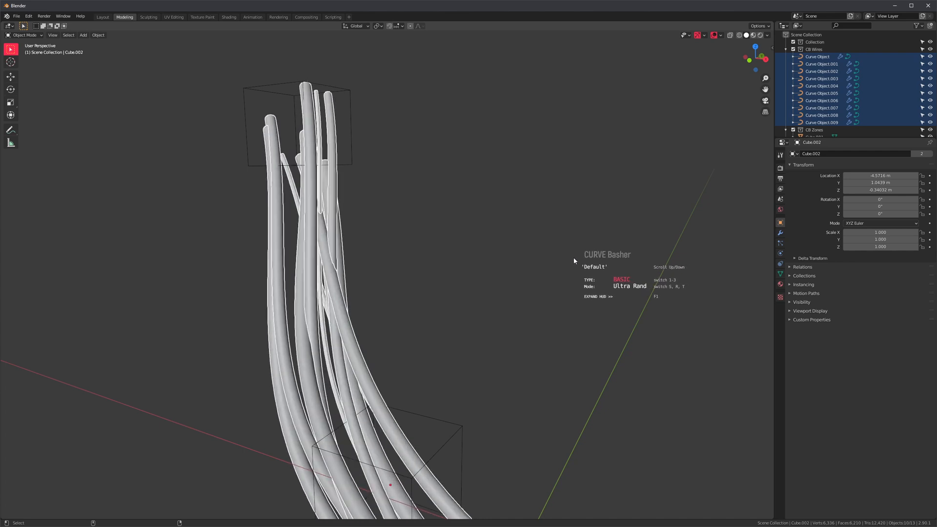
click(573, 261)
- Inspect one tube's curve points in Edit Mode and orbit around the varied bundle
click(473, 280)
middle_drag(474, 279, 402, 274)
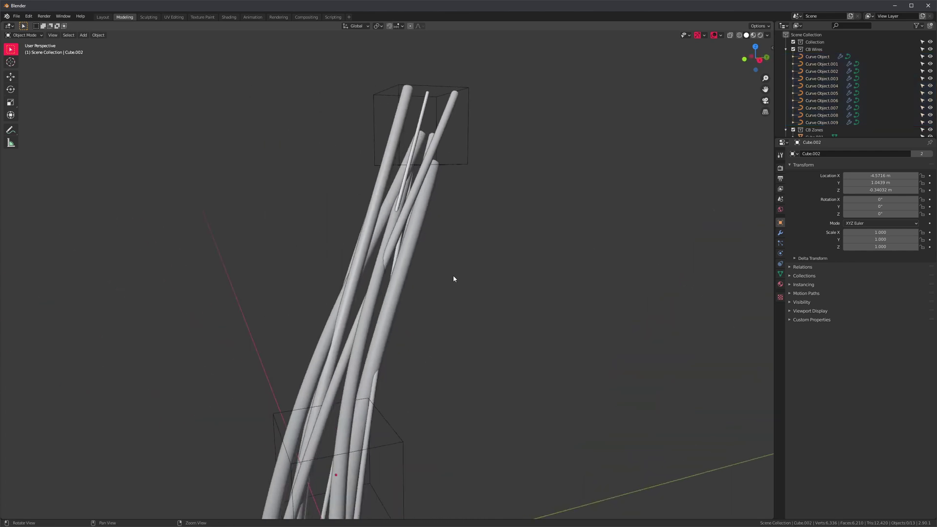
click(413, 268)
key(Tab)
middle_drag(491, 213, 502, 206)
key(Tab)
click(490, 267)
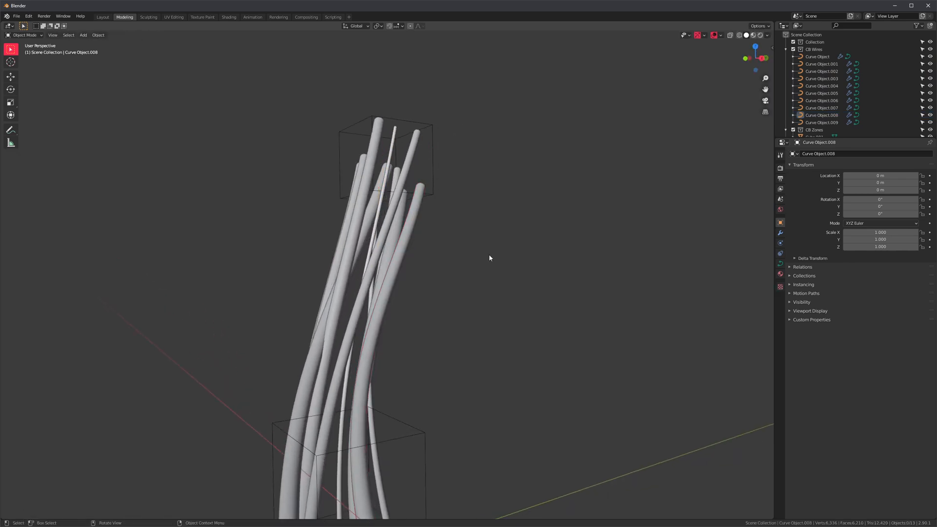
mouse_move(490, 266)
middle_down()
mouse_move(544, 283)
mouse_move(559, 373)
mouse_move(598, 414)
mouse_move(571, 402)
middle_up()
scroll(417, 225, up, 3)
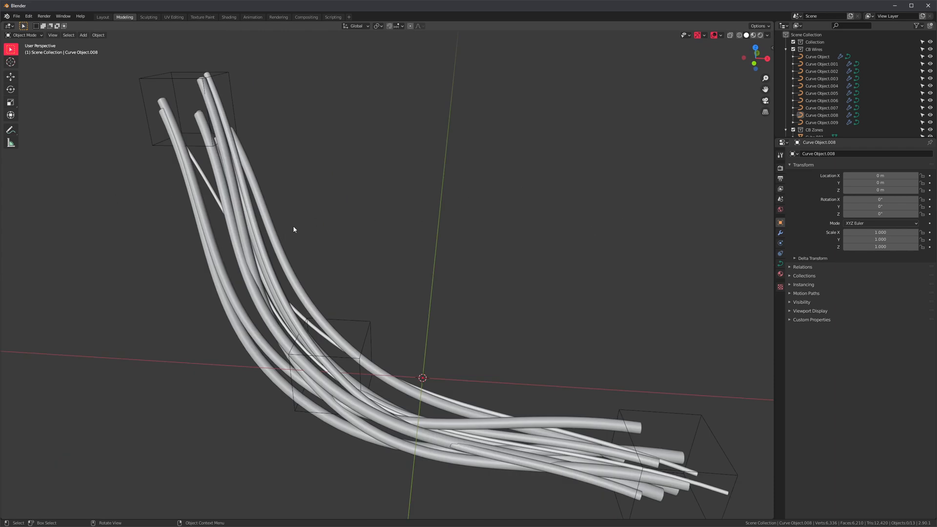
- Box-select all the tube curves, relaunch Curve Basher and swap the Wire Bundle preset for Chain with Rand Scale
mouse_move(251, 210)
middle_down()
mouse_move(335, 226)
mouse_move(356, 245)
middle_up()
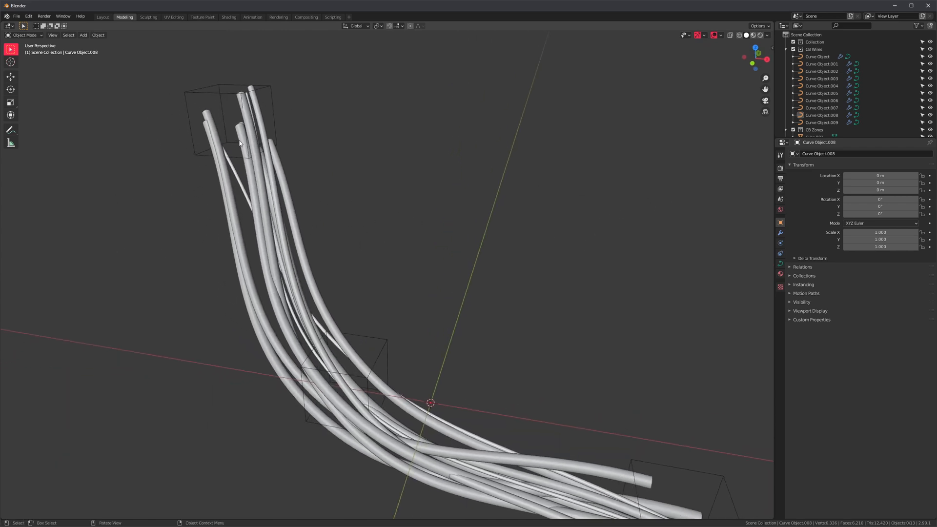
mouse_move(317, 204)
middle_down()
mouse_move(391, 211)
mouse_move(374, 231)
middle_up()
mouse_move(392, 270)
middle_down()
mouse_move(432, 263)
mouse_move(461, 226)
mouse_move(362, 241)
mouse_move(386, 242)
middle_up()
key(a)
scroll(428, 232, up, 2)
key(alt+a)
key(b)
drag(434, 220, 210, 273)
mouse_move(220, 271)
middle_down()
mouse_move(417, 255)
mouse_move(423, 227)
middle_up()
key(alt+e)
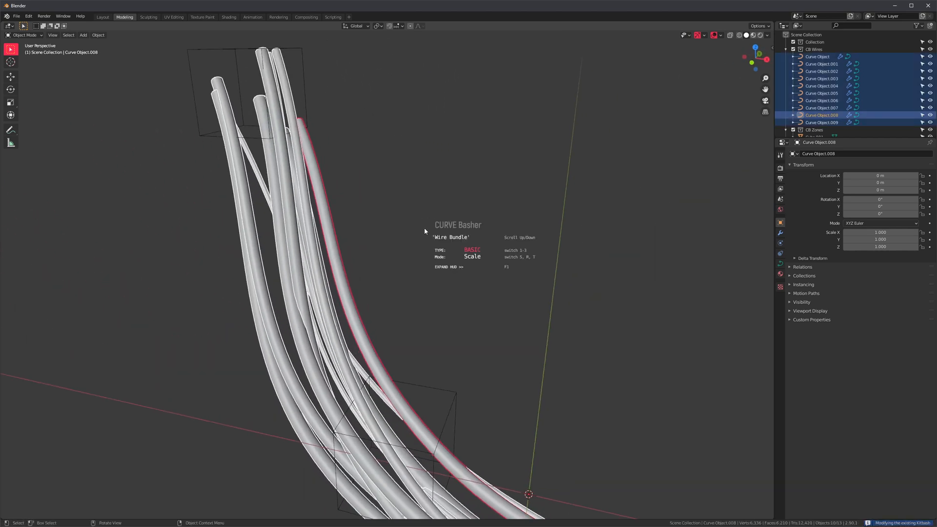
scroll(424, 231, down, 1)
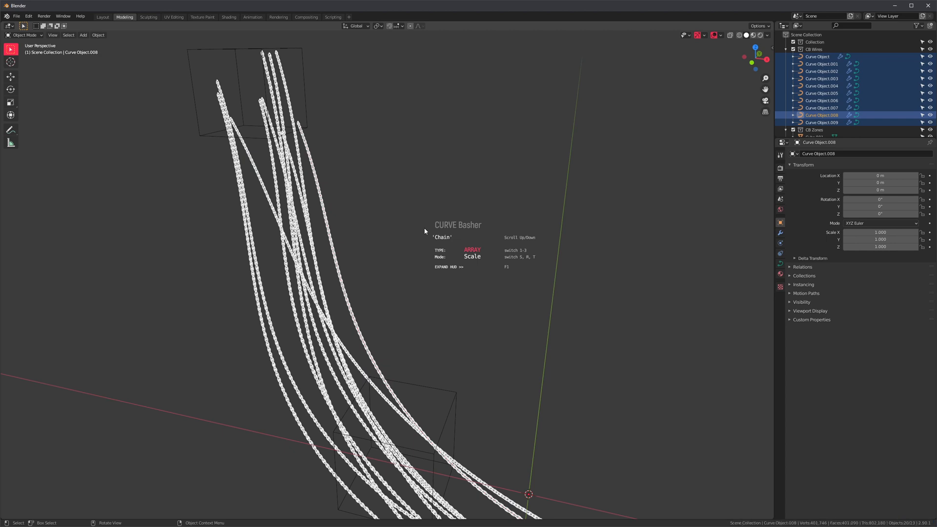
key(r)
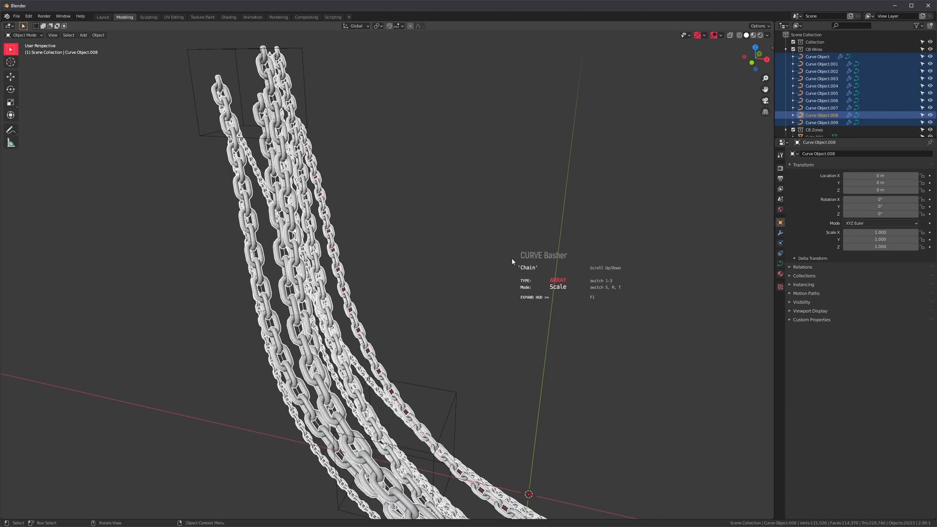
- Relaunch Curve Basher on a bamboo tube and expand the HUD with F1 to show all options
click(458, 213)
key(ctrl+shift+alt+c)
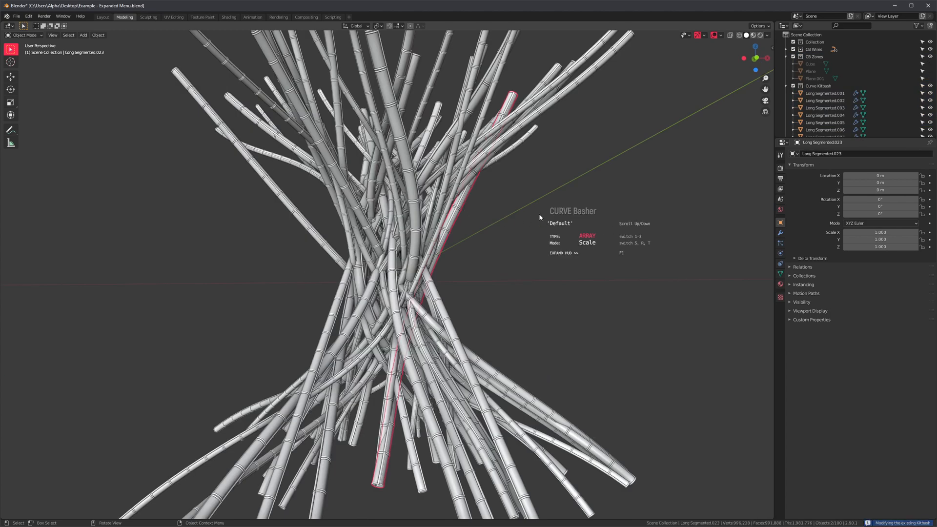
key(F1)
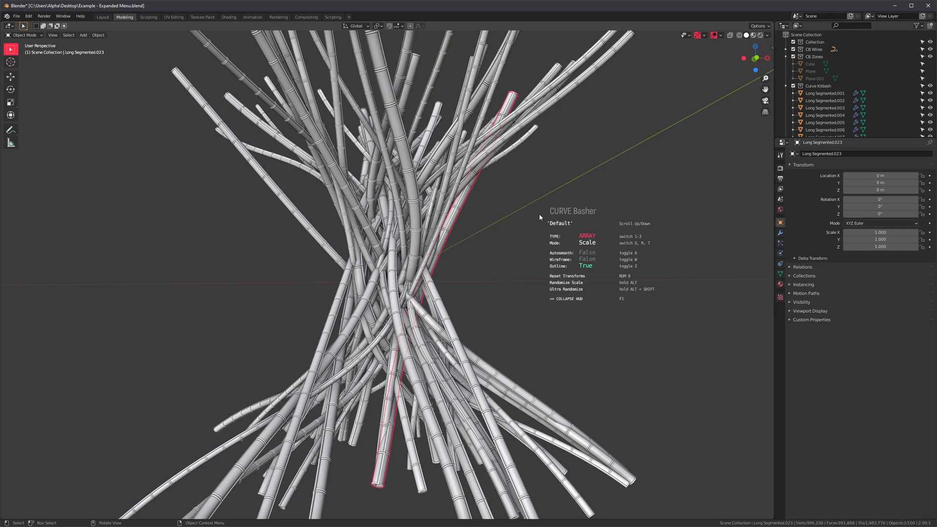
click(539, 212)
scroll(538, 213, up, 2)
scroll(528, 220, up, 2)
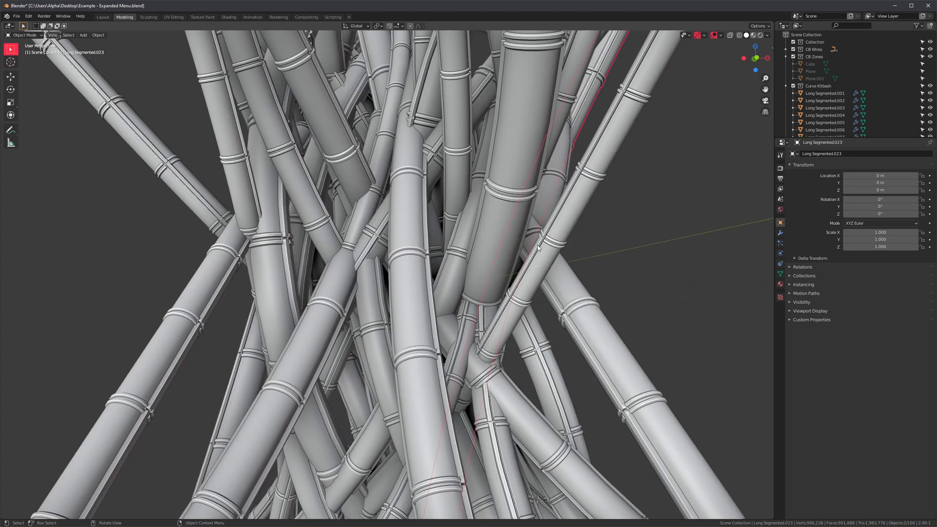
scroll(506, 239, up, 2)
- Edit another bamboo tube's kitbash and toggle its wireframe display on and off
click(506, 239)
middle_drag(565, 212, 585, 254)
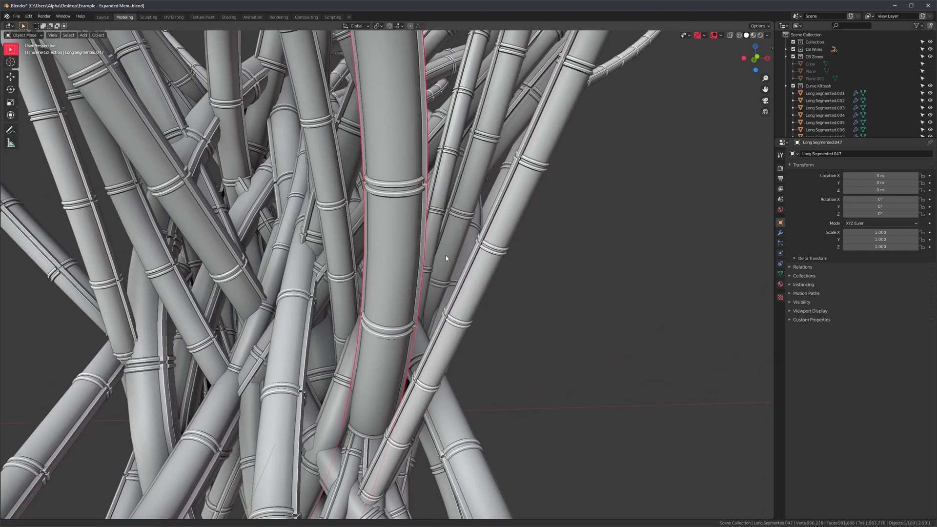
key(shift+alt+e)
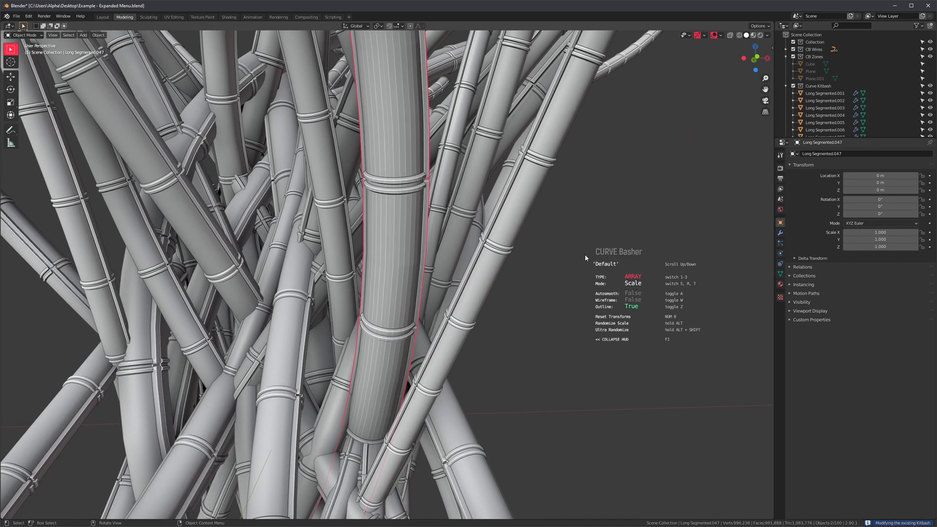
key(w)
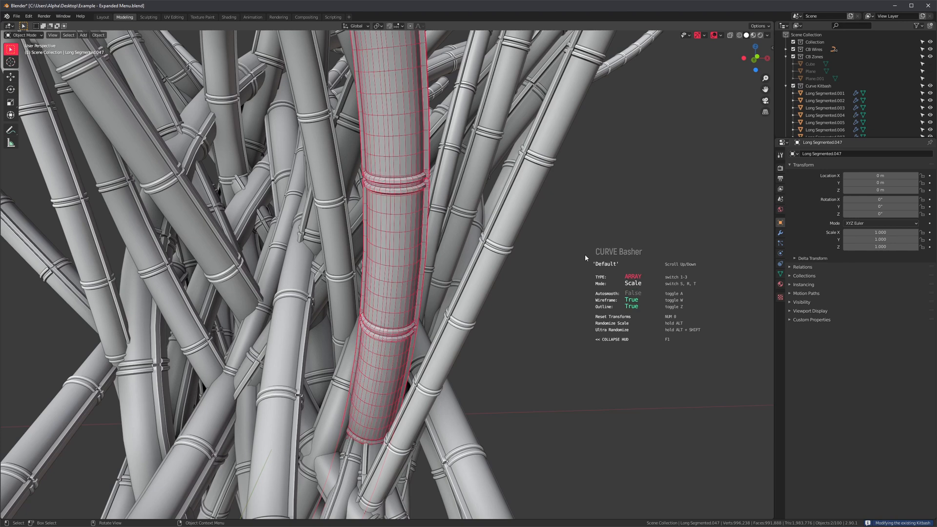
key(w)
key(w)
click(585, 254)
scroll(586, 254, down, 3)
- Box-select many bamboo tubes, toggle wireframe and confirm them scaled thicker
mouse_move(613, 212)
mouse_down()
mouse_move(510, 231)
mouse_move(87, 253)
mouse_up()
key(shift+alt+w)
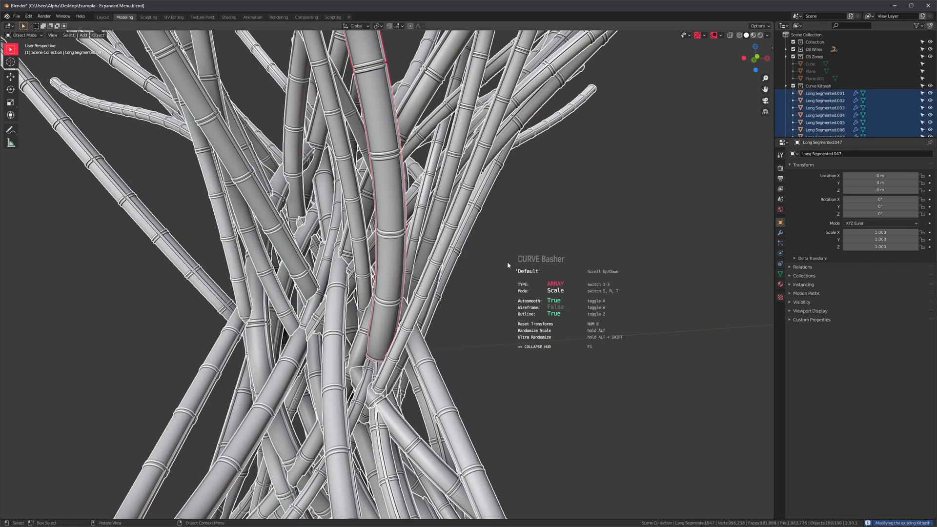
key(w)
key(w)
key(w)
key(w)
key(w)
key(w)
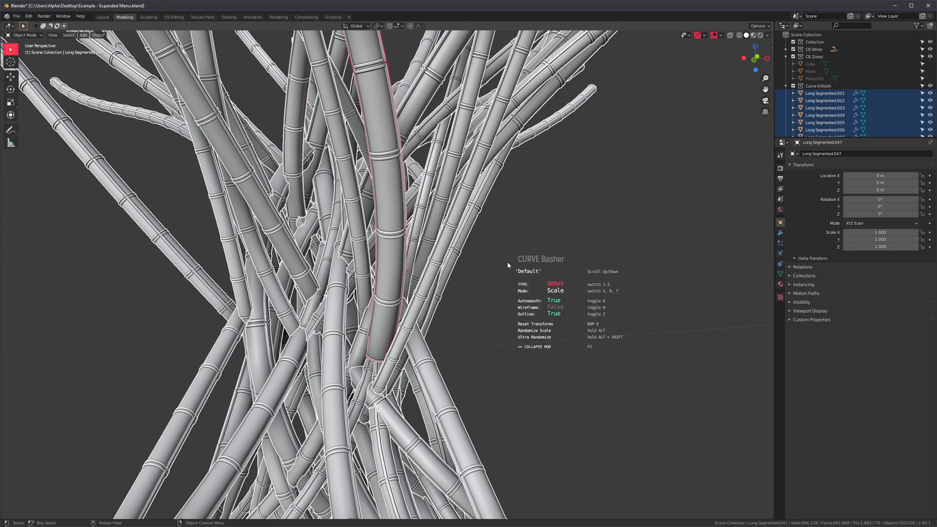
scroll(518, 258, up, 1)
scroll(517, 258, up, 1)
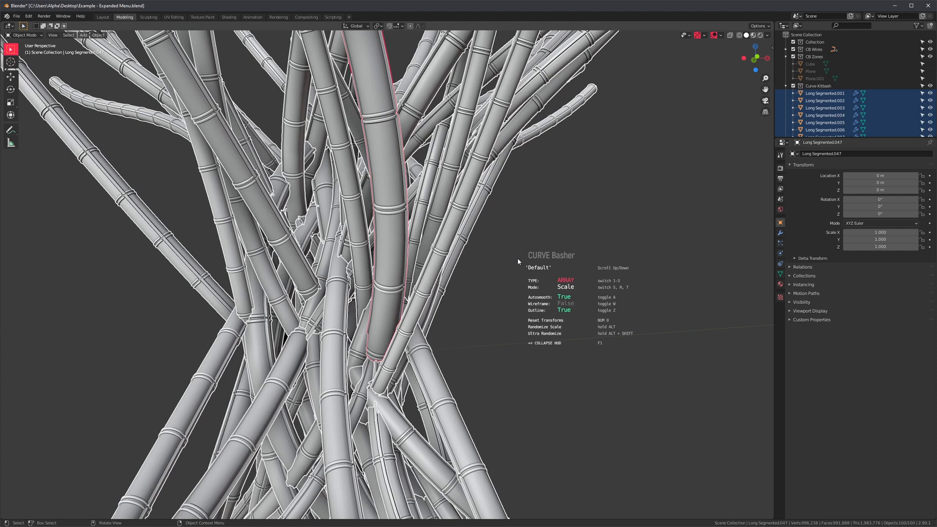
click(518, 260)
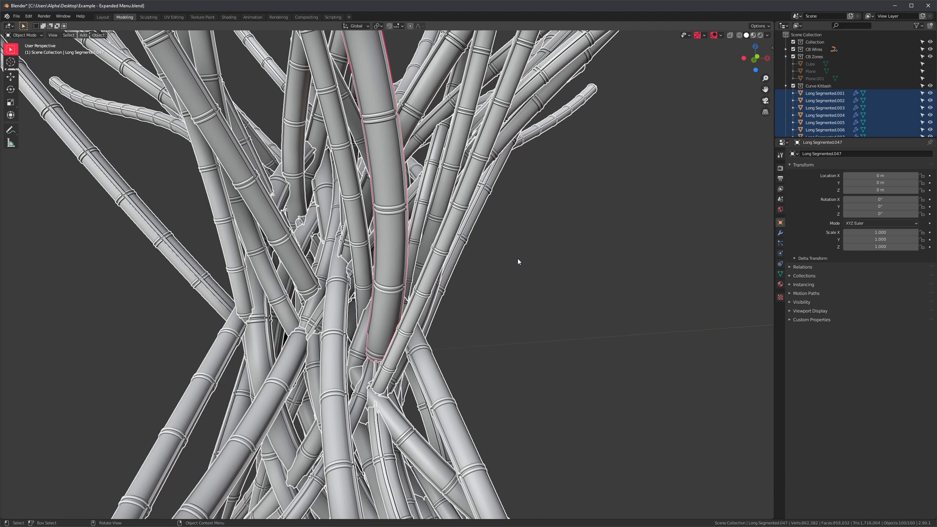
- Show the Curve Basher sidebar tab with its keymaps, then kitbash a single thin curve and confirm
key(n)
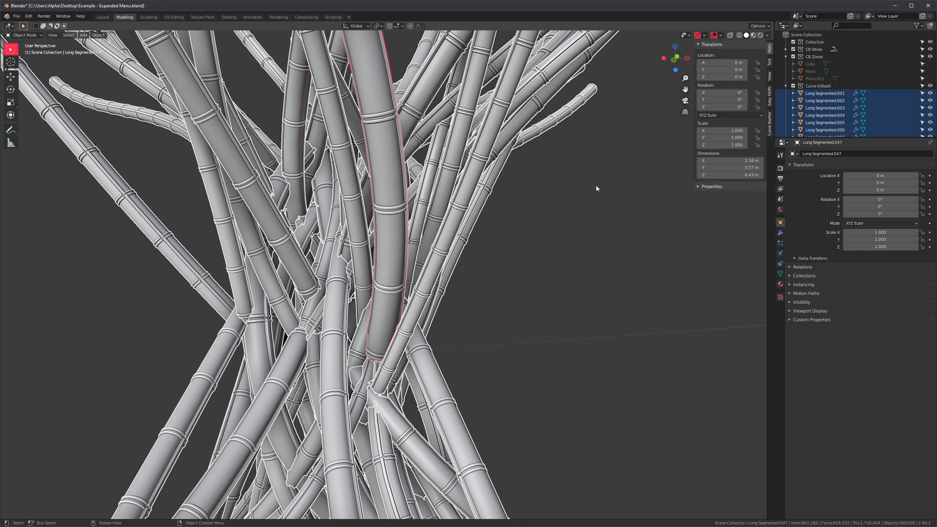
click(769, 118)
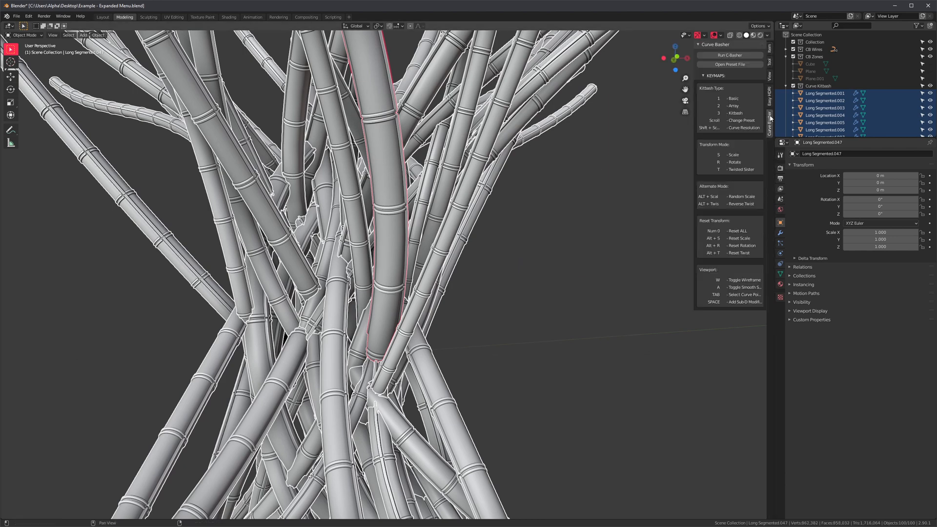
click(475, 236)
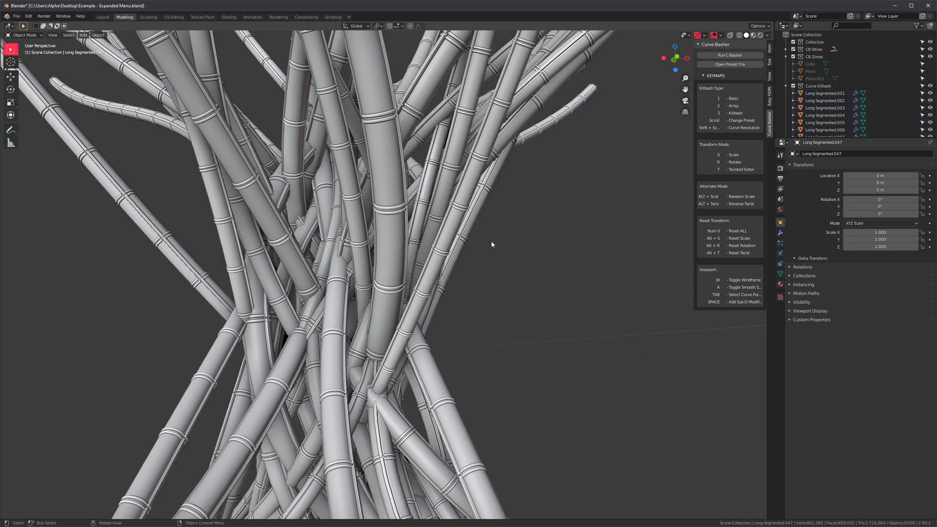
key(ctrl+shift+b)
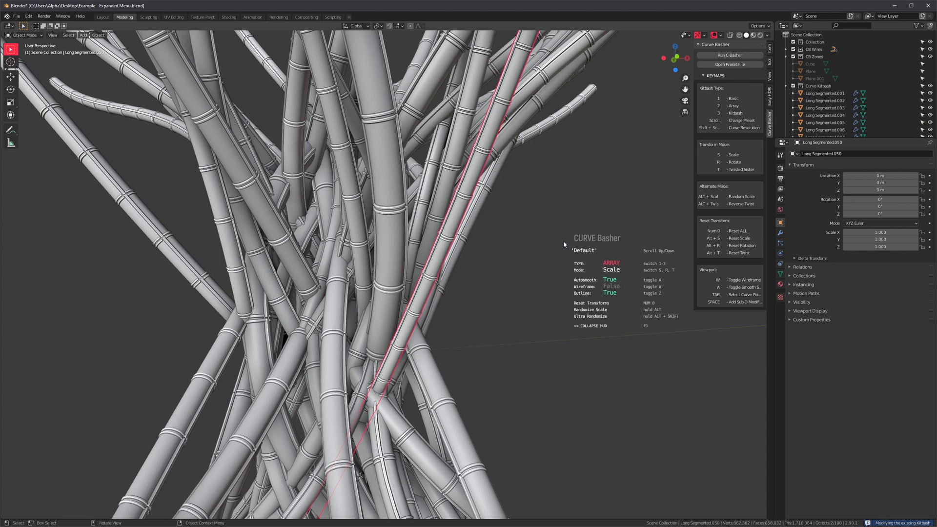
click(563, 240)
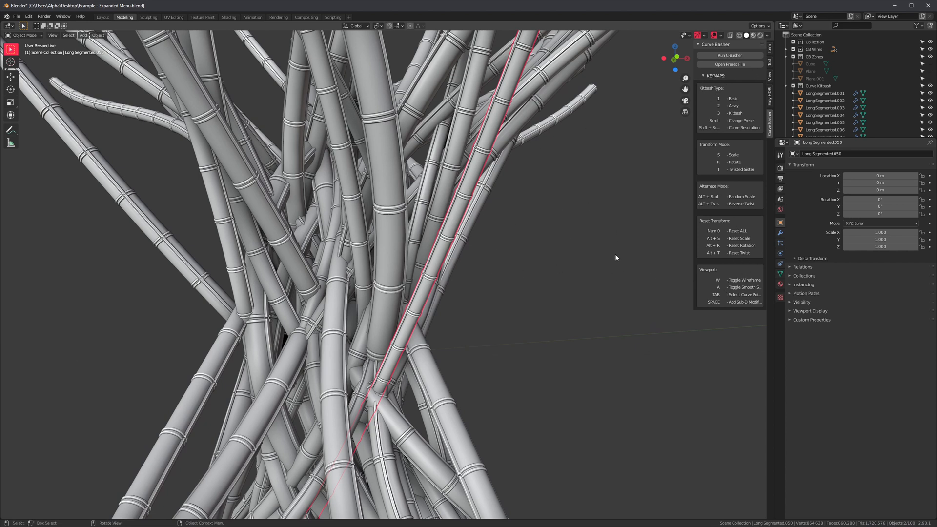
key(shift+alt+c)
click(547, 277)
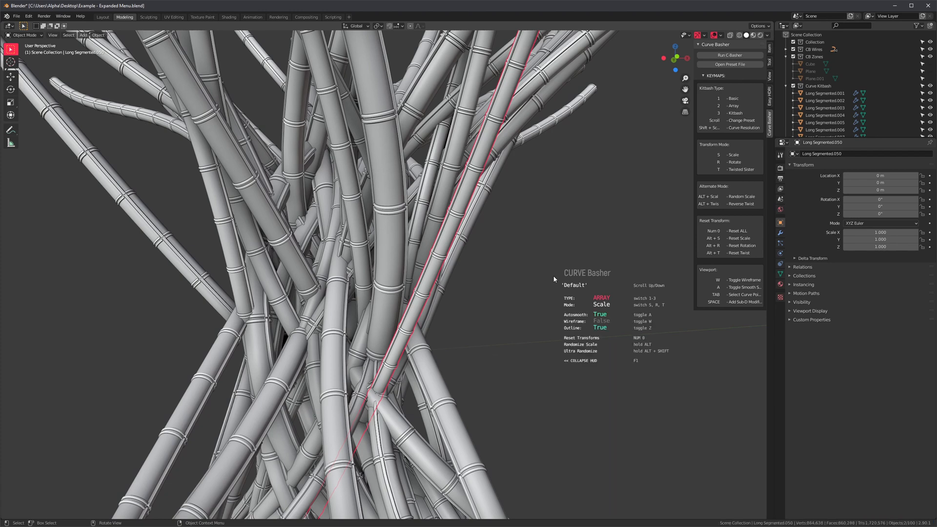
click(554, 277)
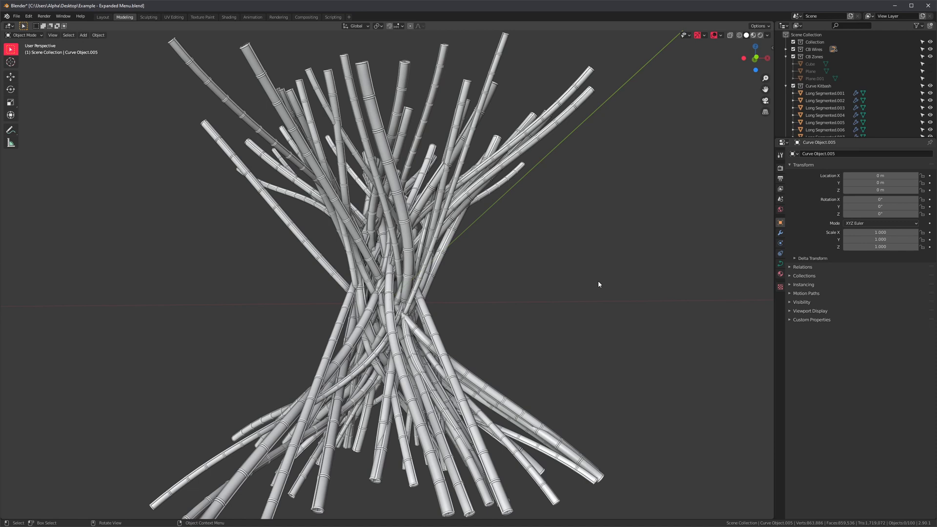
- Orbit around the tall bundle and select one long segmented tube
middle_drag(356, 137, 380, 163)
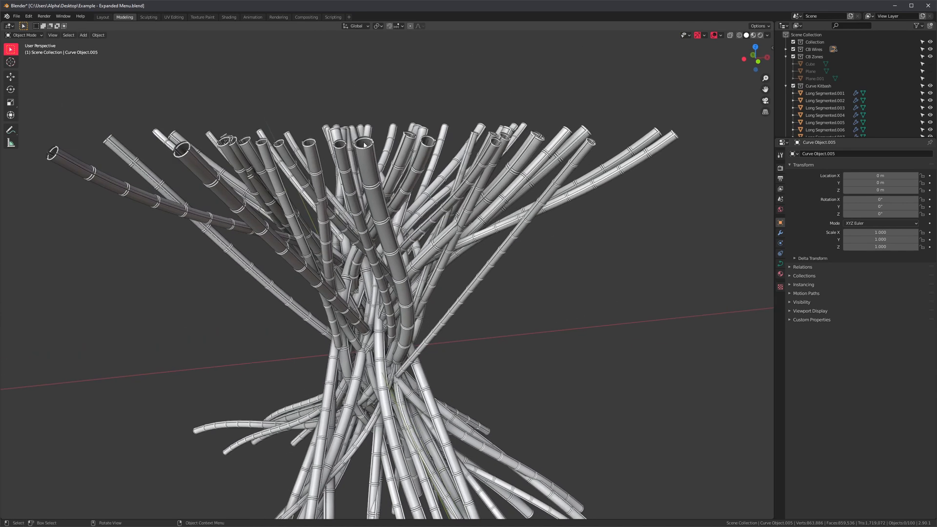
middle_drag(412, 232, 468, 249)
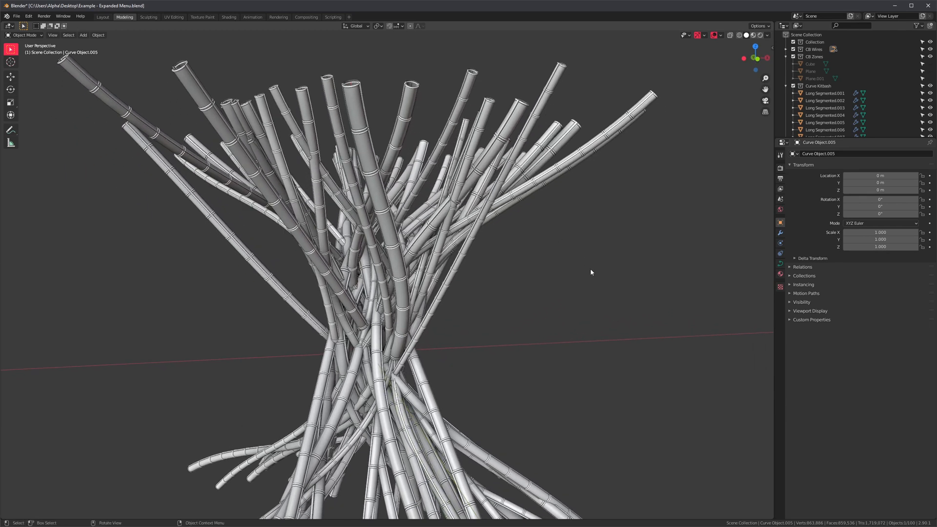
mouse_move(403, 151)
middle_down()
mouse_move(412, 249)
mouse_move(522, 246)
middle_up()
click(402, 233)
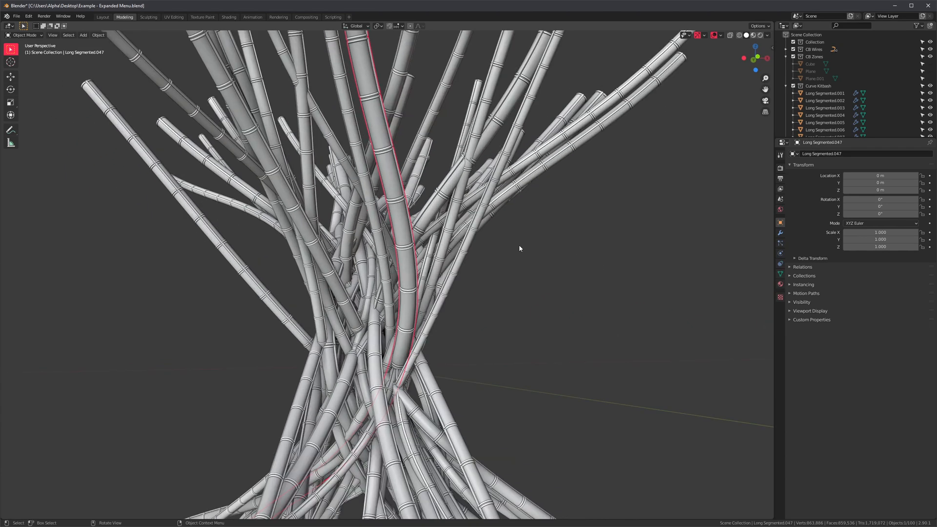
mouse_move(519, 248)
middle_down()
mouse_move(431, 254)
mouse_move(353, 196)
middle_up()
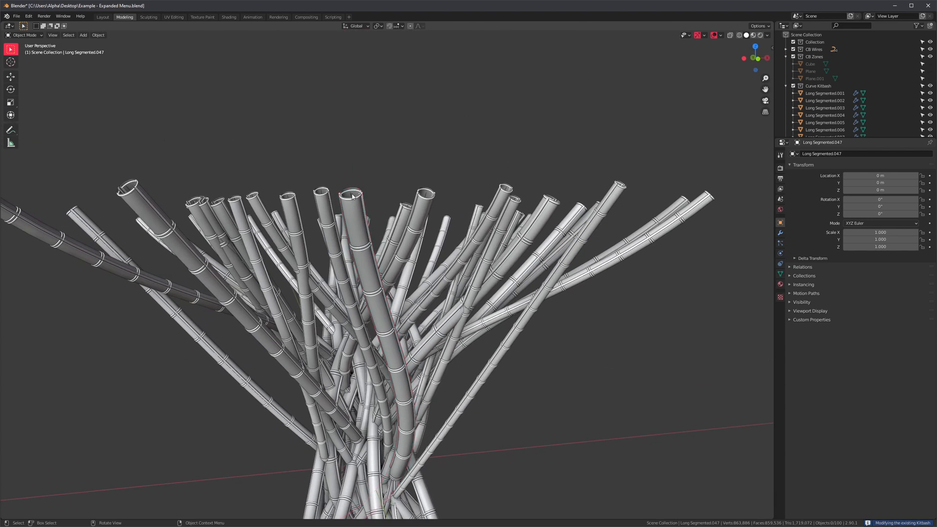
scroll(366, 200, down, 3)
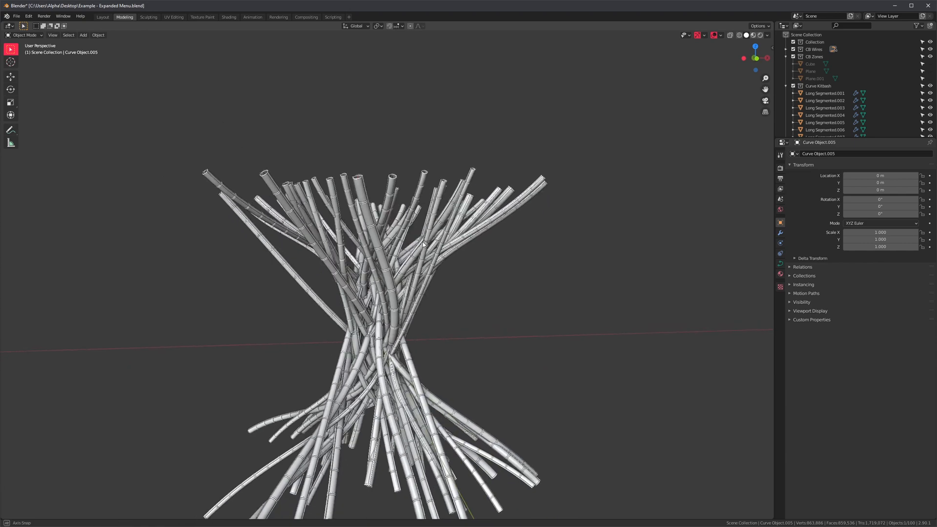
middle_drag(366, 199, 416, 208)
scroll(359, 156, up, 3)
middle_drag(409, 319, 486, 306)
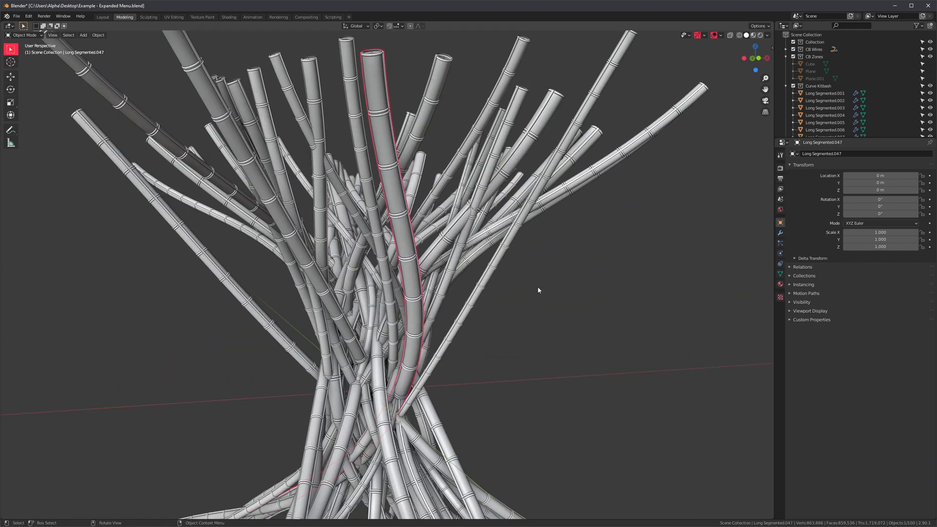
- Jump from the Curve Basher modal into Edit Mode on the tube's curve and start moving part of it
key(alt+shift+c)
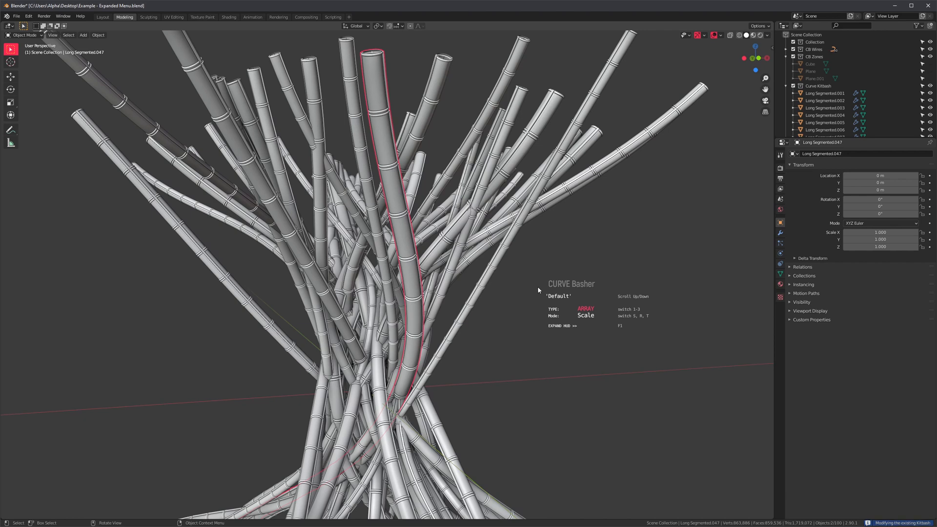
click(538, 286)
scroll(537, 286, down, 5)
mouse_move(540, 286)
middle_down()
mouse_move(428, 136)
mouse_move(540, 264)
middle_up()
middle_drag(388, 276, 469, 300)
key(g)
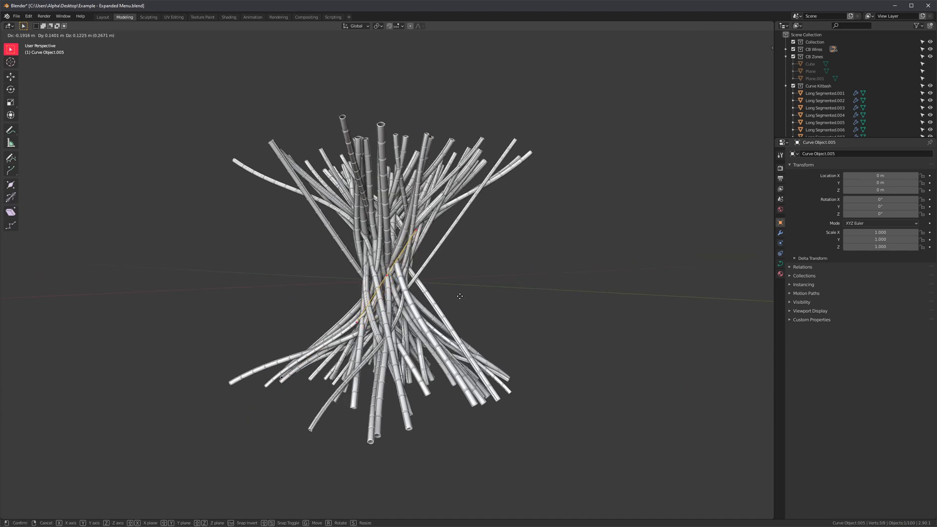
- Confirm the moved curve, then wrap the Bezier circle in Chain Ammo and set the link size
click(480, 253)
scroll(481, 253, up, 2)
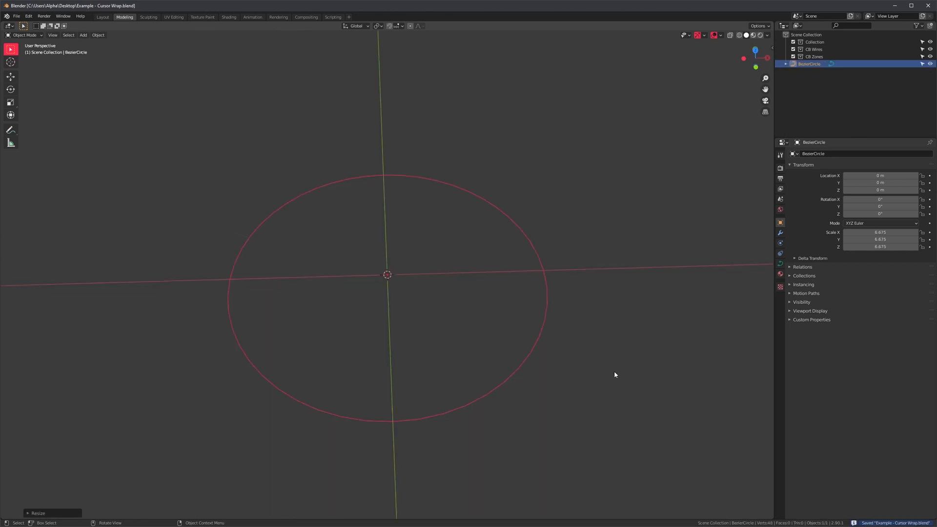
key(shift+alt+c)
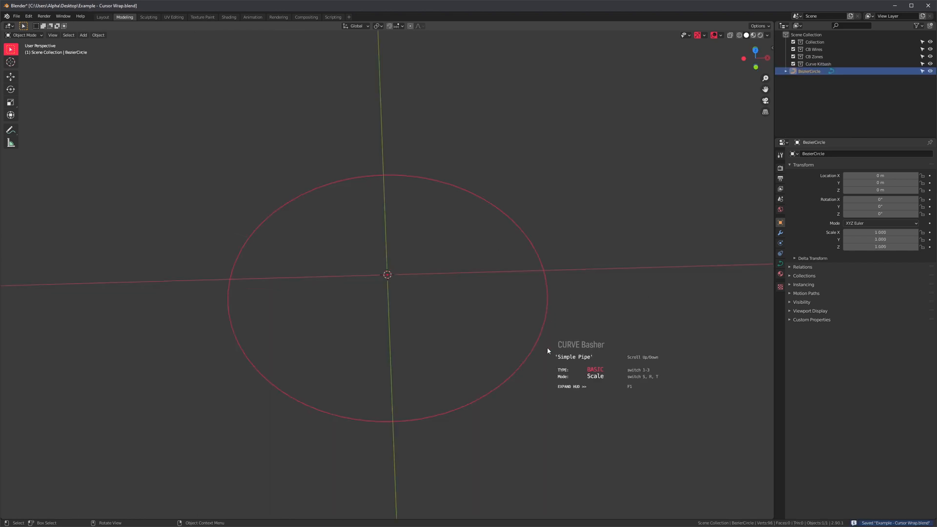
scroll(547, 348, down, 1)
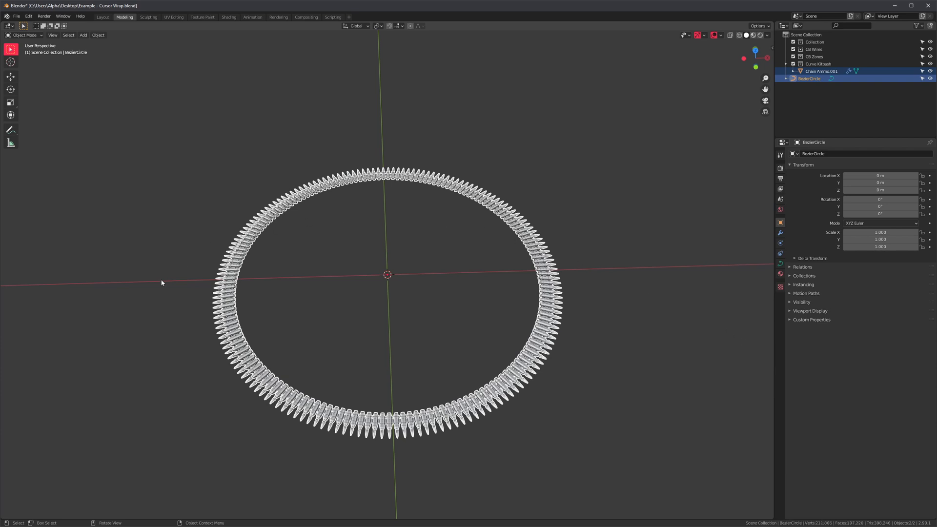
key(shift+alt+b)
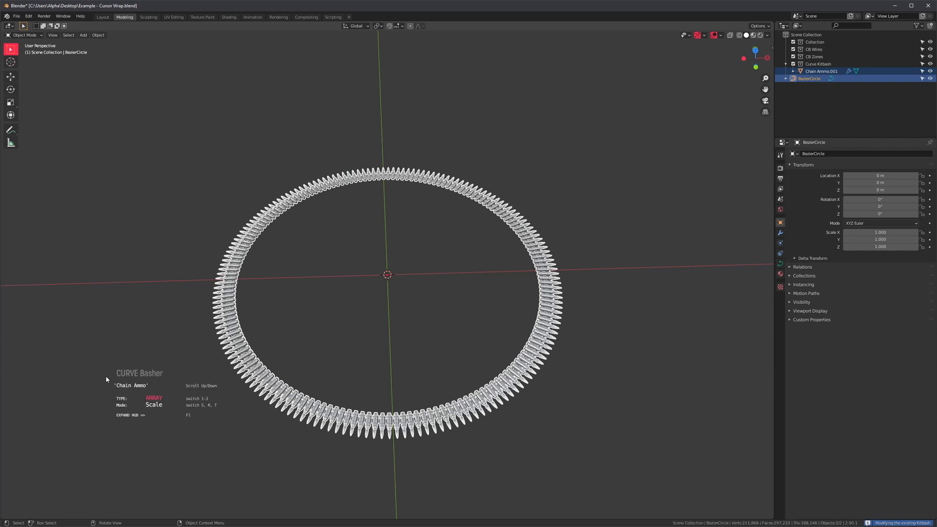
click(378, 363)
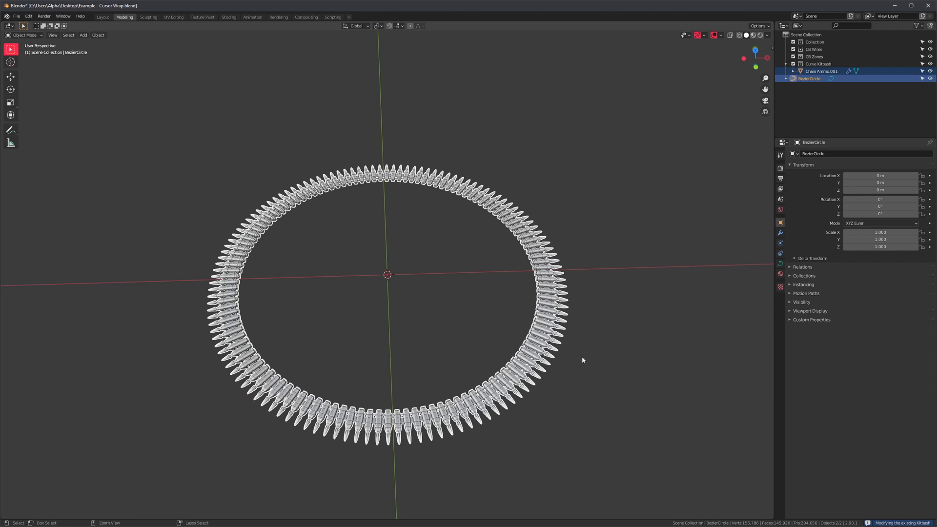
- Undo and redo the ammo chain, then reopen Scale mode and enlarge the ammo links
key(ctrl+z)
key(ctrl+shift+z)
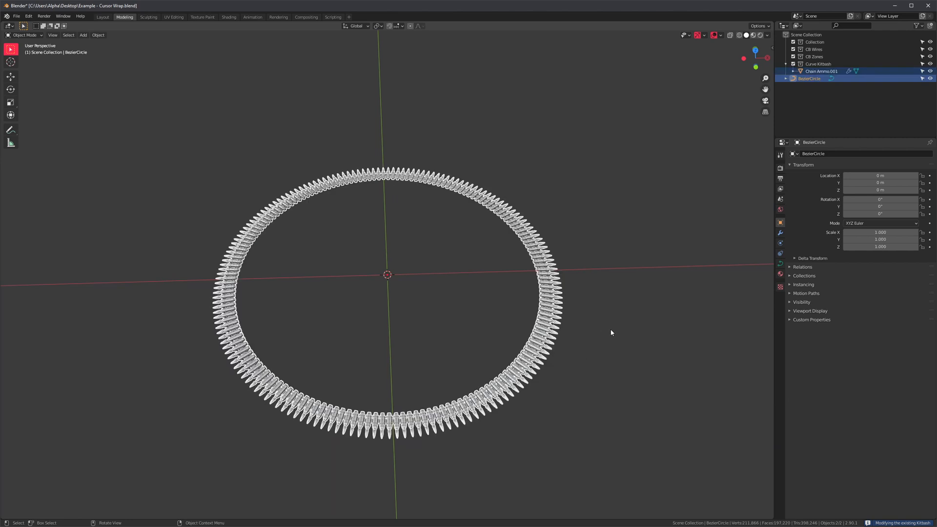
key(shift+alt+b)
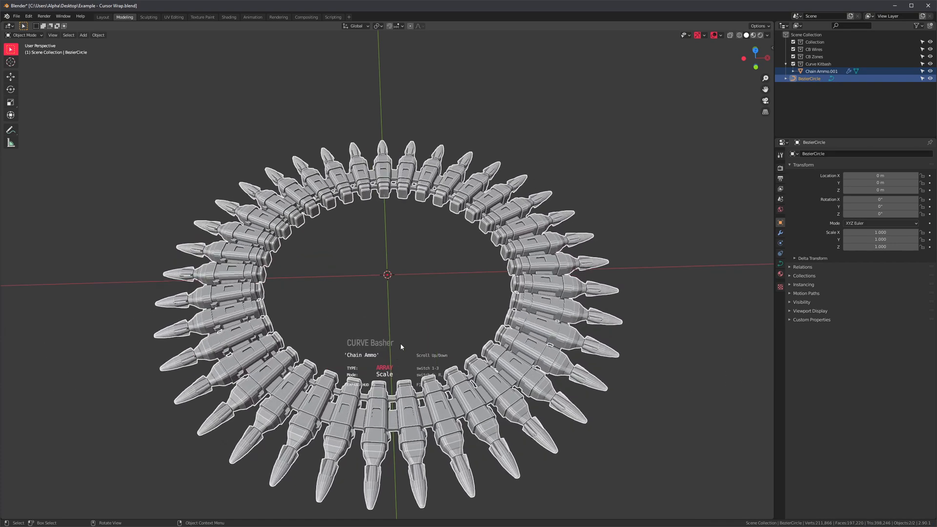
click(383, 341)
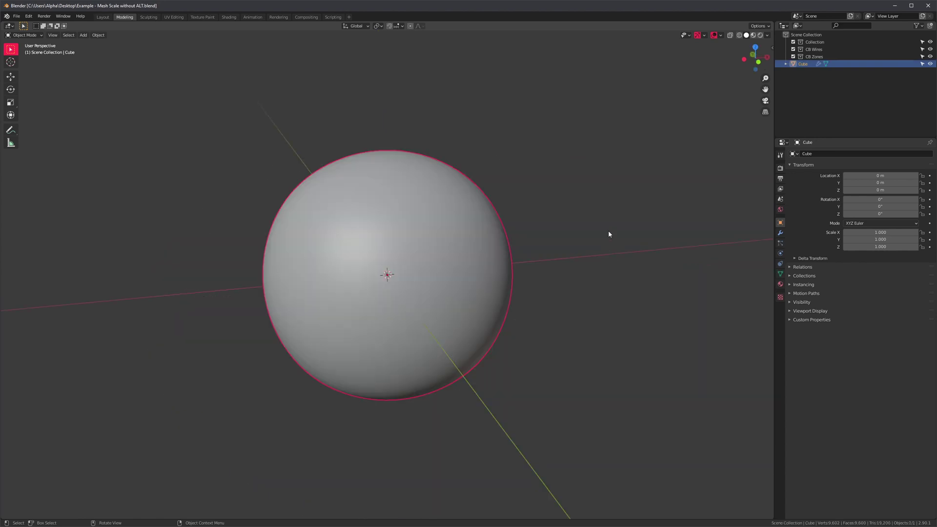
- Add a Draw Curve, stroke an S-shape across the sphere and return to Object Mode
key(shift+a)
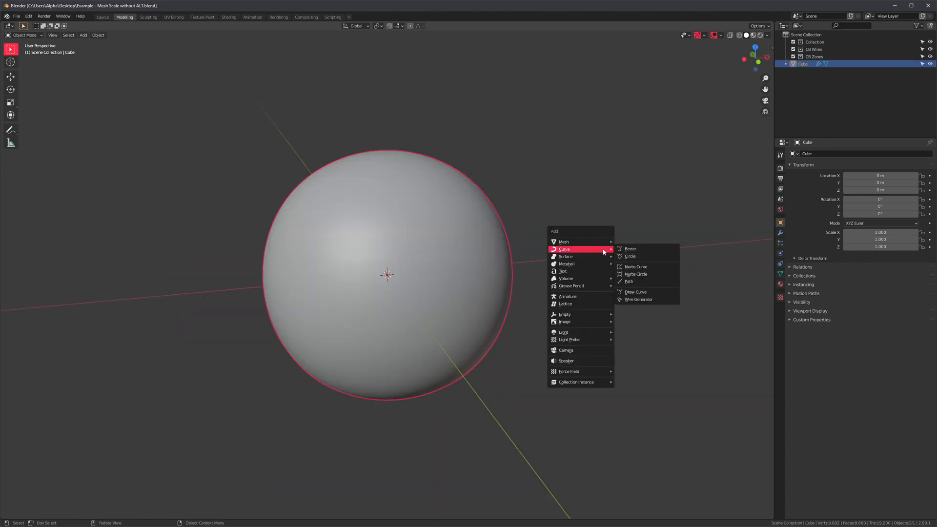
click(637, 294)
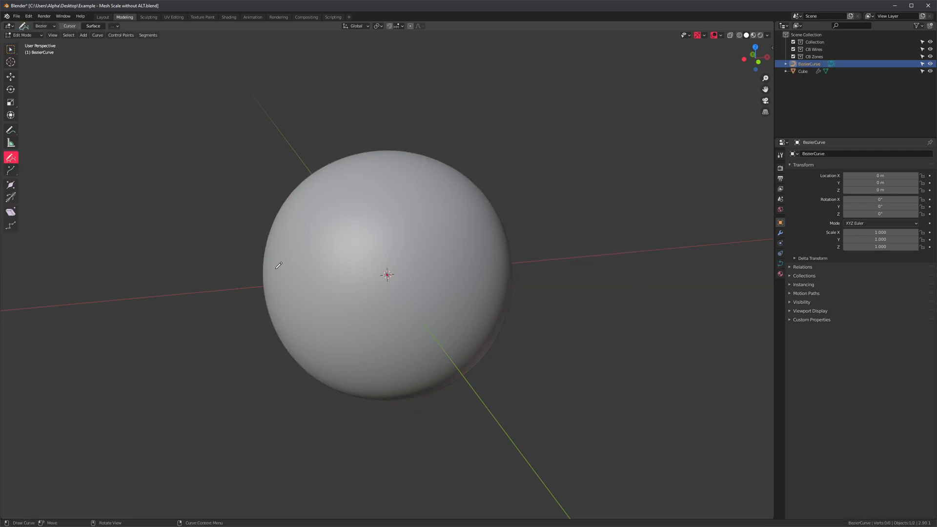
middle_drag(255, 263, 335, 226)
drag(329, 357, 331, 354)
scroll(399, 262, up, 2)
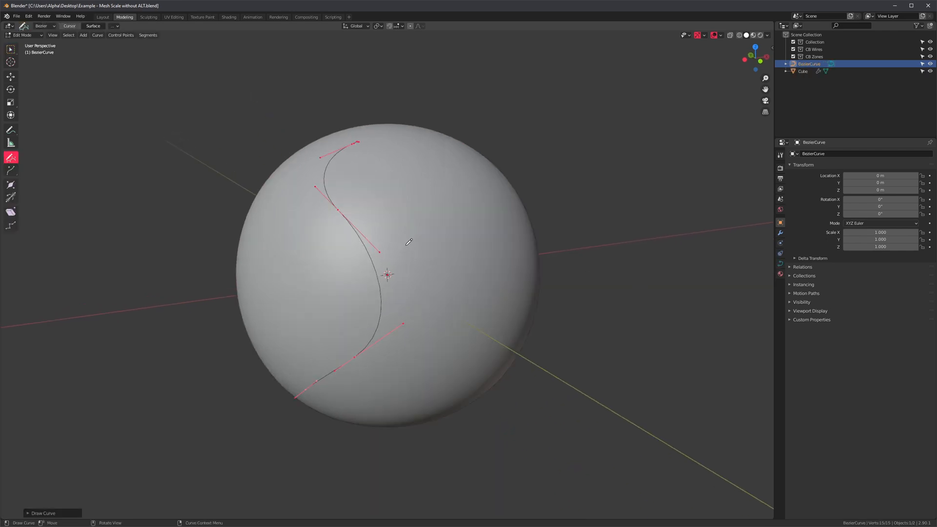
key(Tab)
key(shift+a)
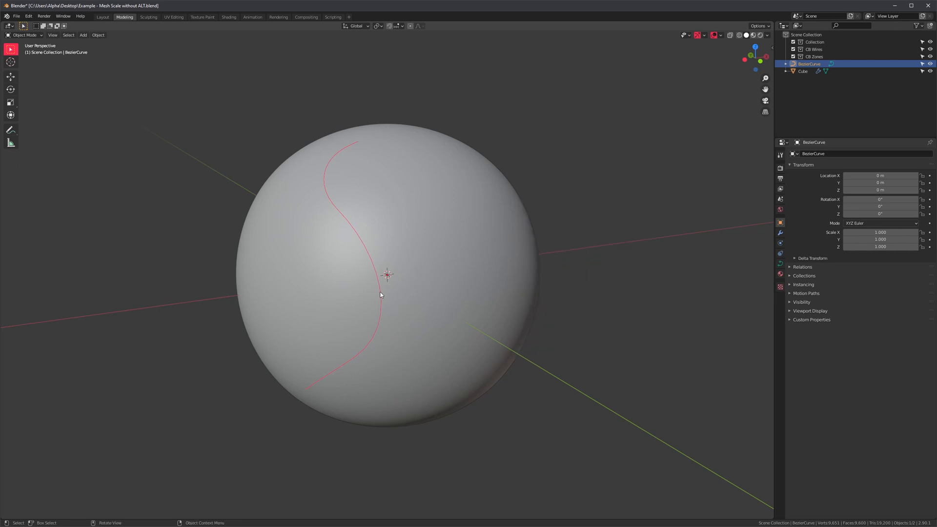
- Run Curve Basher on the drawn curve and keep the Flat Cover array
key(shift+alt+a)
scroll(381, 295, down, 1)
scroll(381, 294, down, 1)
scroll(381, 294, down, 1)
scroll(380, 294, down, 1)
scroll(381, 294, down, 1)
scroll(381, 295, up, 1)
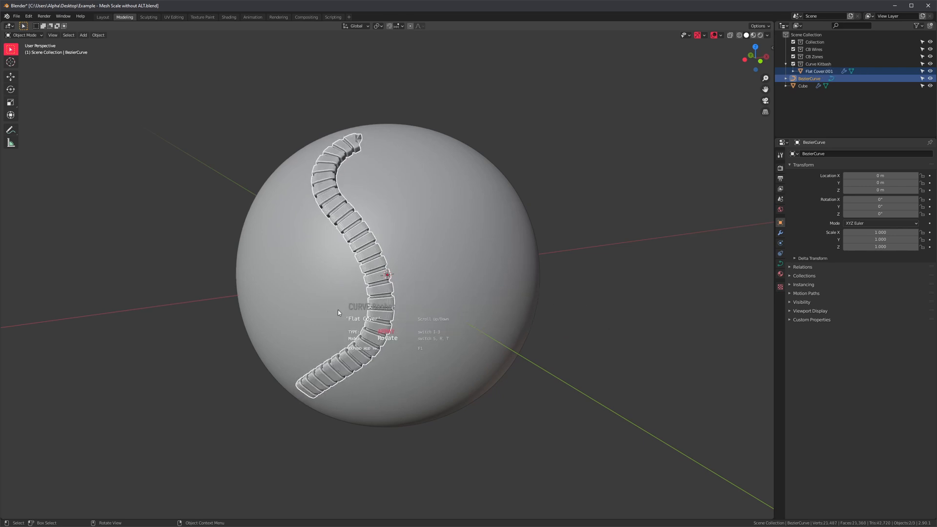
click(337, 310)
scroll(338, 310, up, 1)
scroll(380, 302, up, 2)
- Select Flat Cover.001 and rescale its array into smaller, more numerous segments
middle_drag(380, 303, 337, 106)
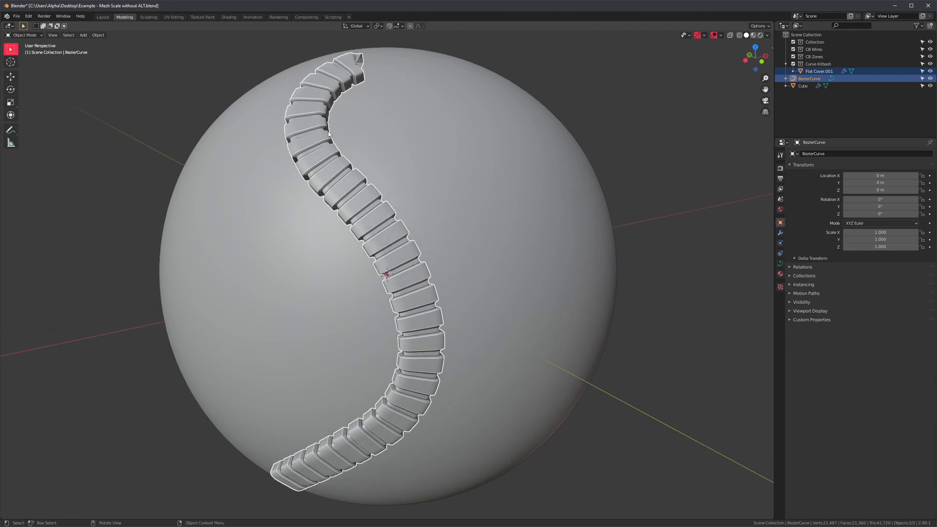
middle_drag(413, 323, 432, 350)
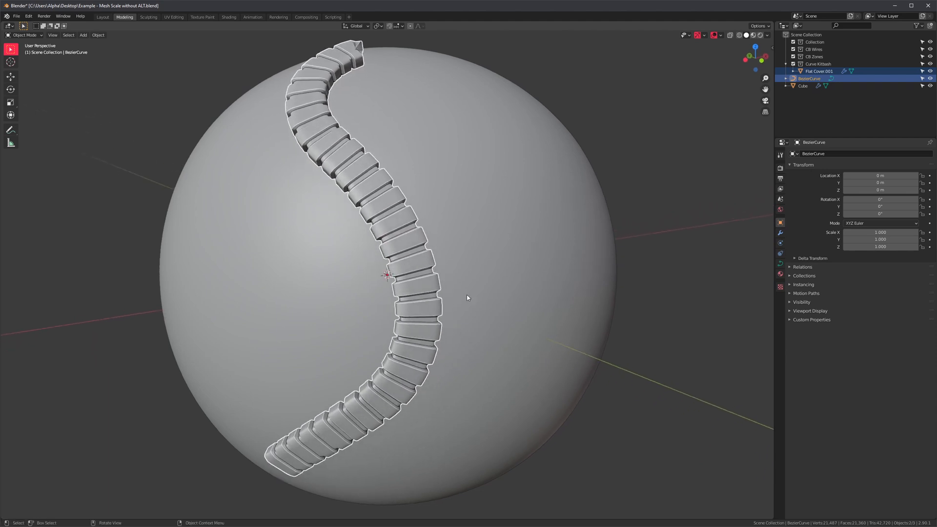
mouse_move(459, 287)
middle_down()
mouse_move(429, 281)
mouse_move(219, 293)
mouse_move(423, 290)
middle_up()
click(375, 285)
key(alt+e)
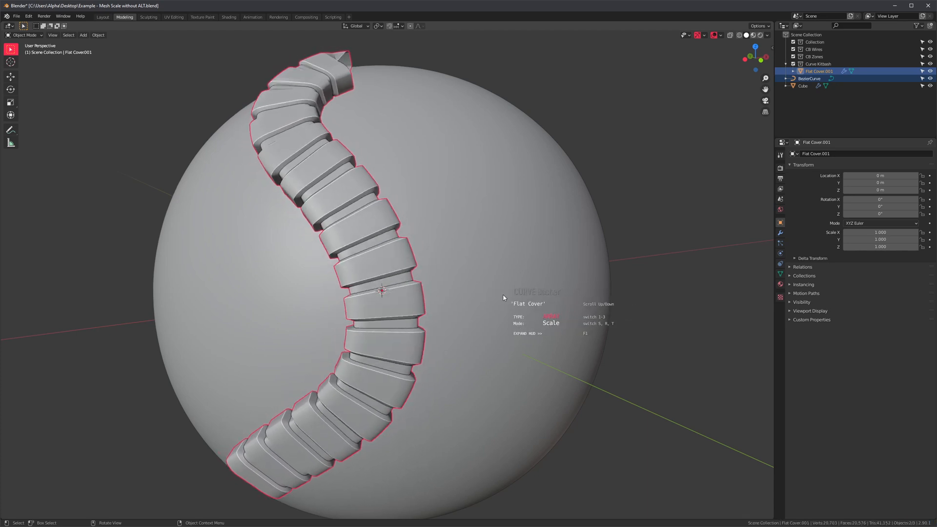
scroll(503, 297, down, 2)
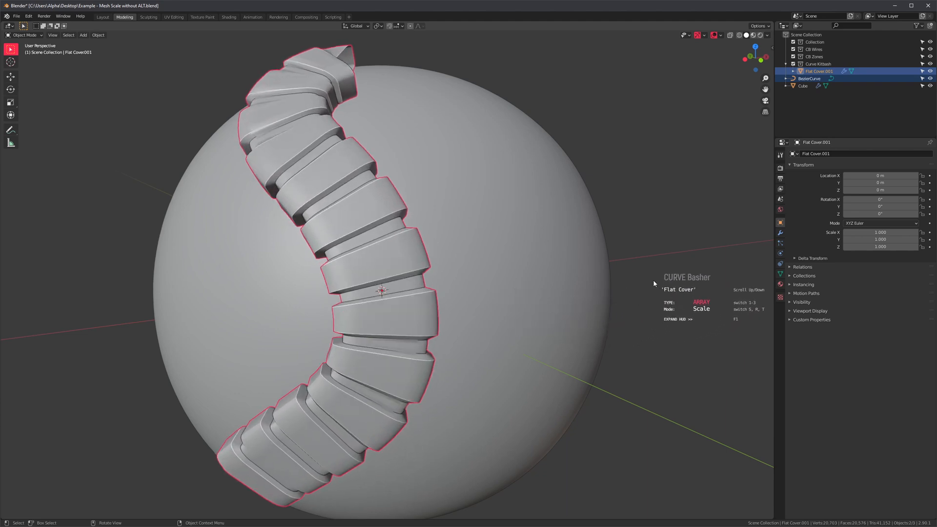
right_click(648, 296)
middle_drag(513, 336, 413, 334)
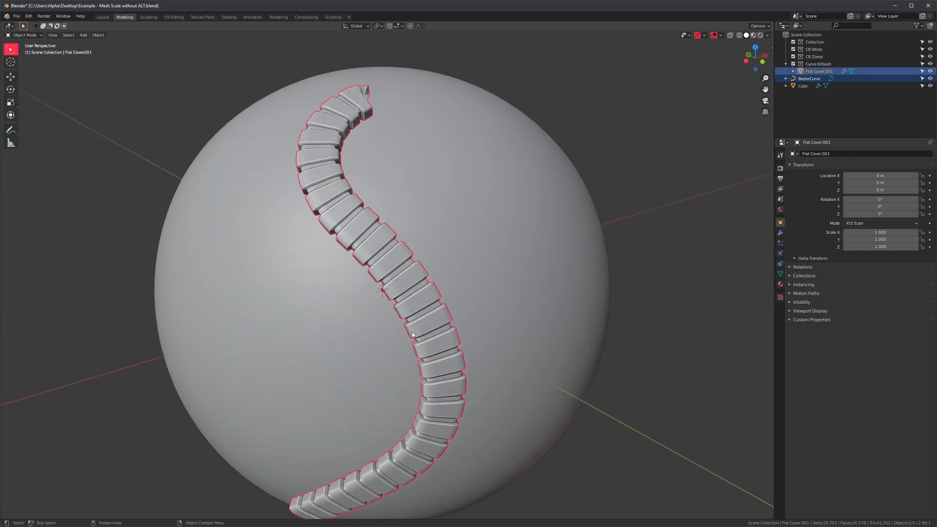
middle_drag(437, 285, 428, 315)
mouse_move(656, 301)
middle_down()
mouse_move(443, 342)
mouse_move(519, 339)
middle_up()
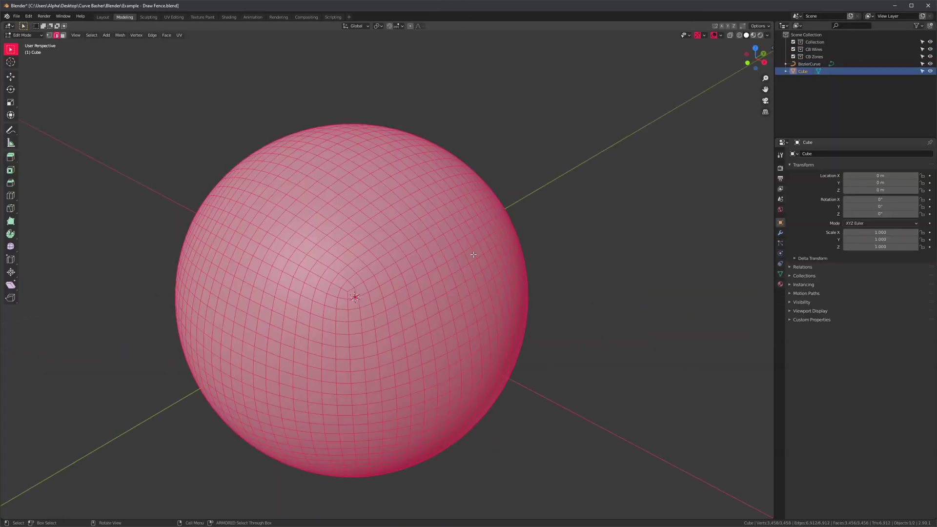
- Create the Fence ring around the sphere and confirm its rotation
key(Tab)
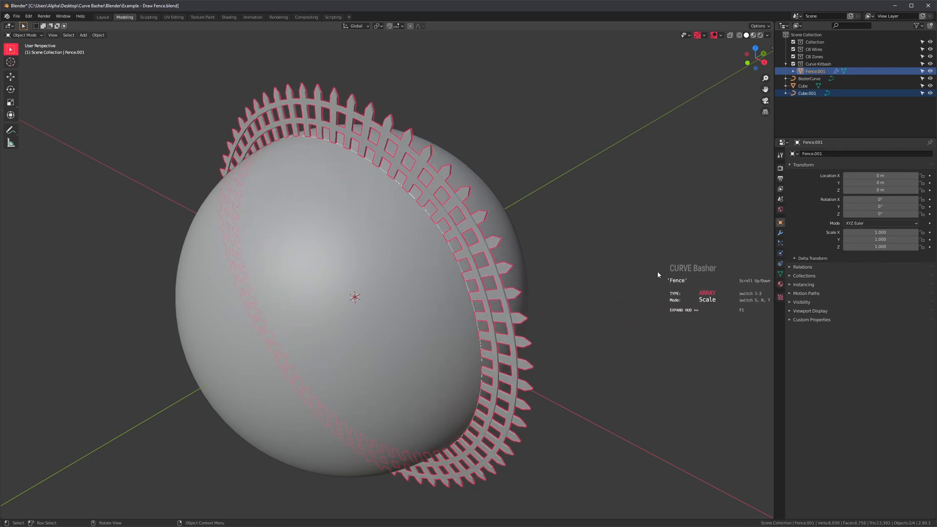
click(637, 272)
middle_drag(637, 272, 677, 317)
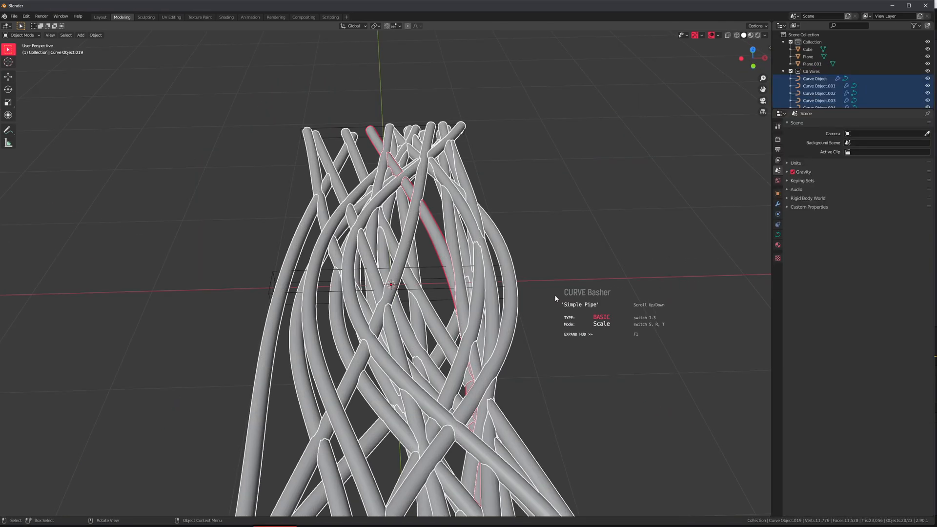